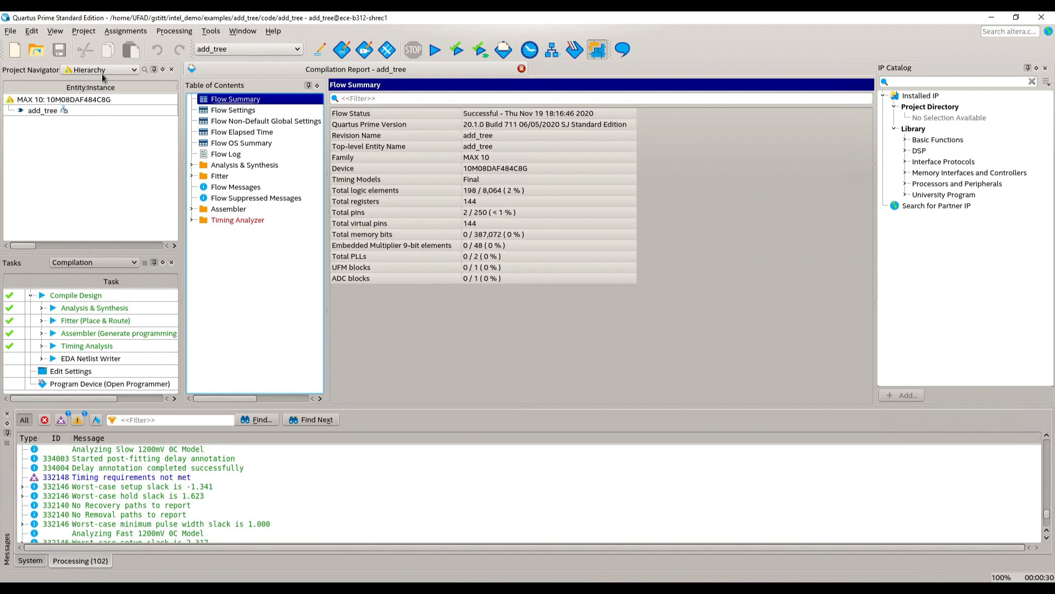
- Check the project's source and constraint files in the Project Navigator, then return it to the Hierarchy view
left_click(101, 70)
left_click(97, 92)
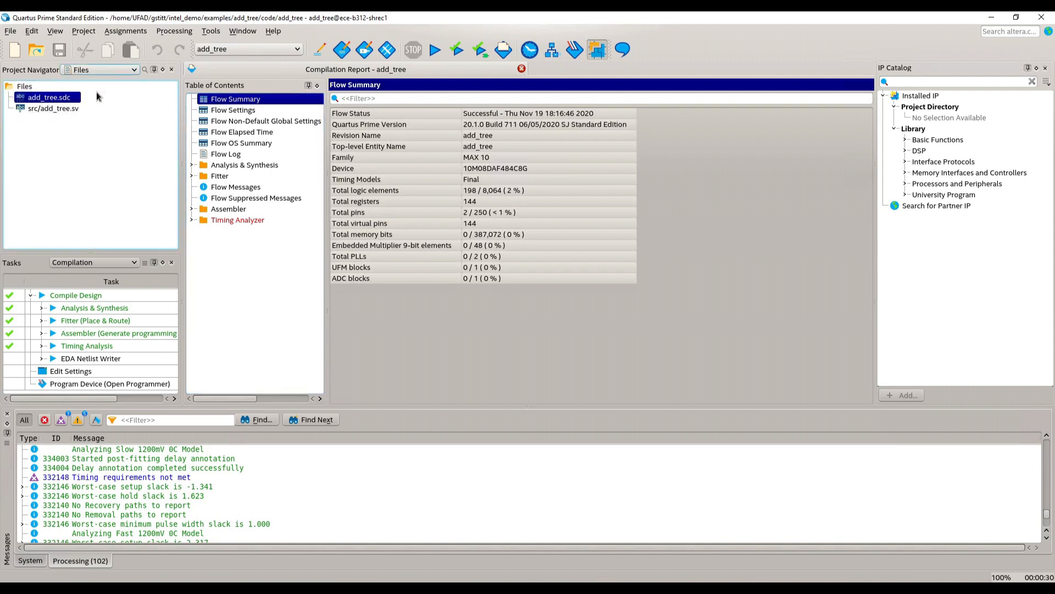
left_click(65, 109)
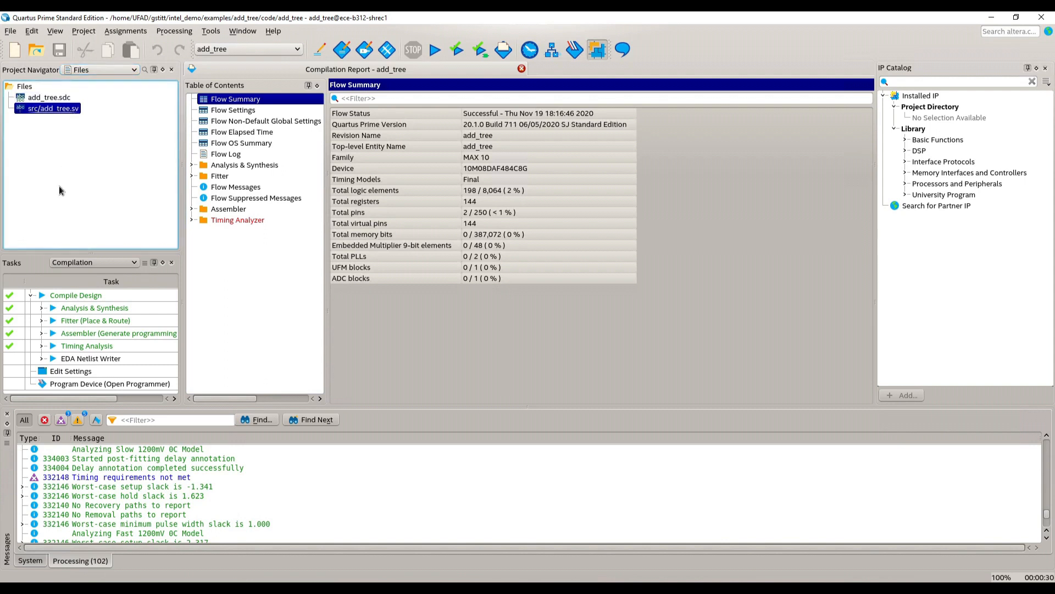
left_click(51, 99)
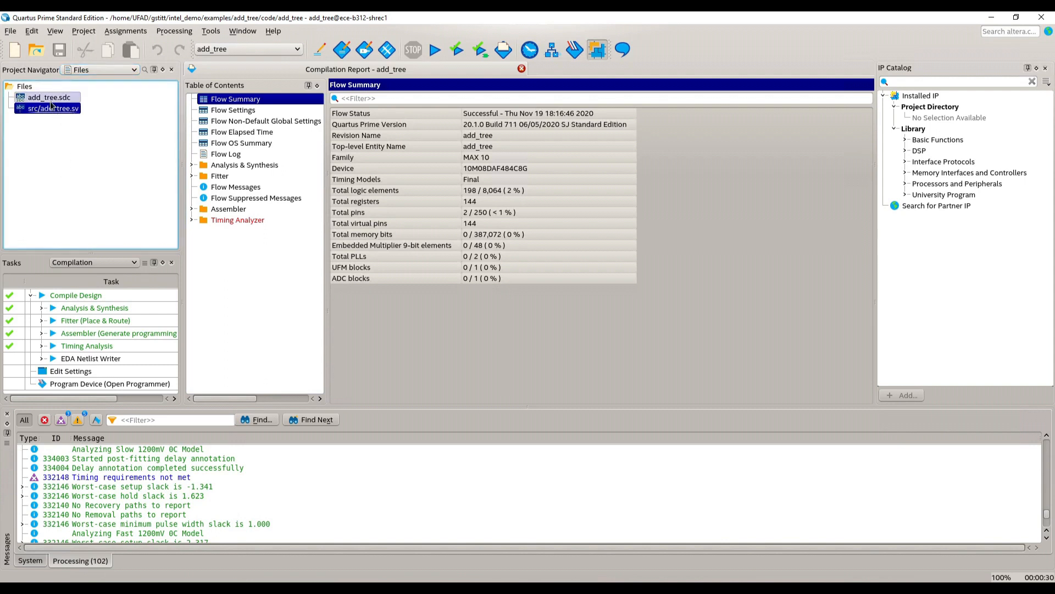
left_click(110, 71)
left_click(102, 82)
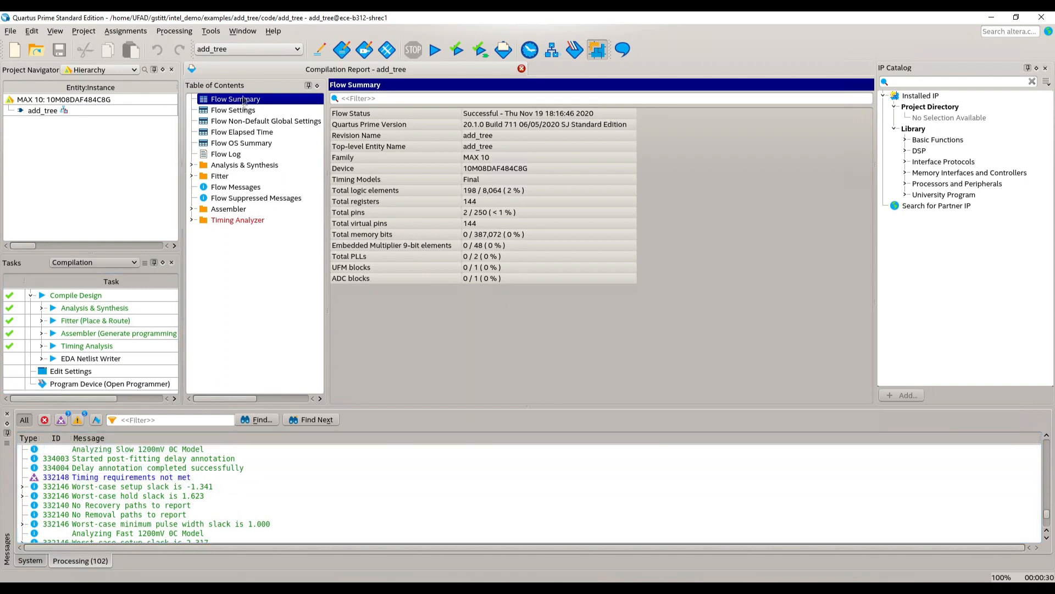
- View the Fmax Summary and Setup Summary of the Slow 1200mV 85C Model in the compilation report's Timing Analyzer results
left_click(190, 220)
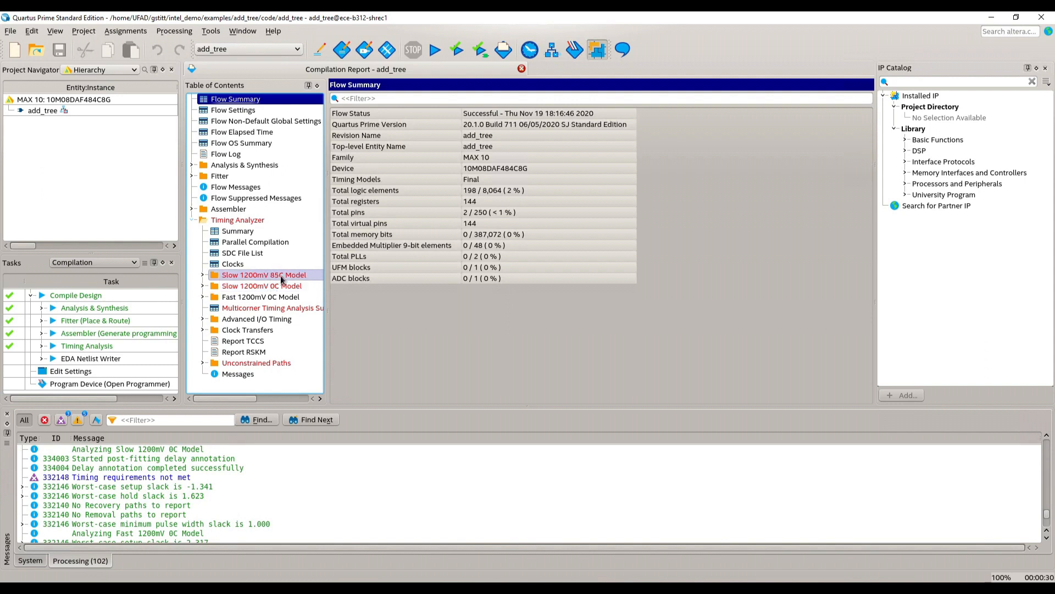
left_click(204, 276)
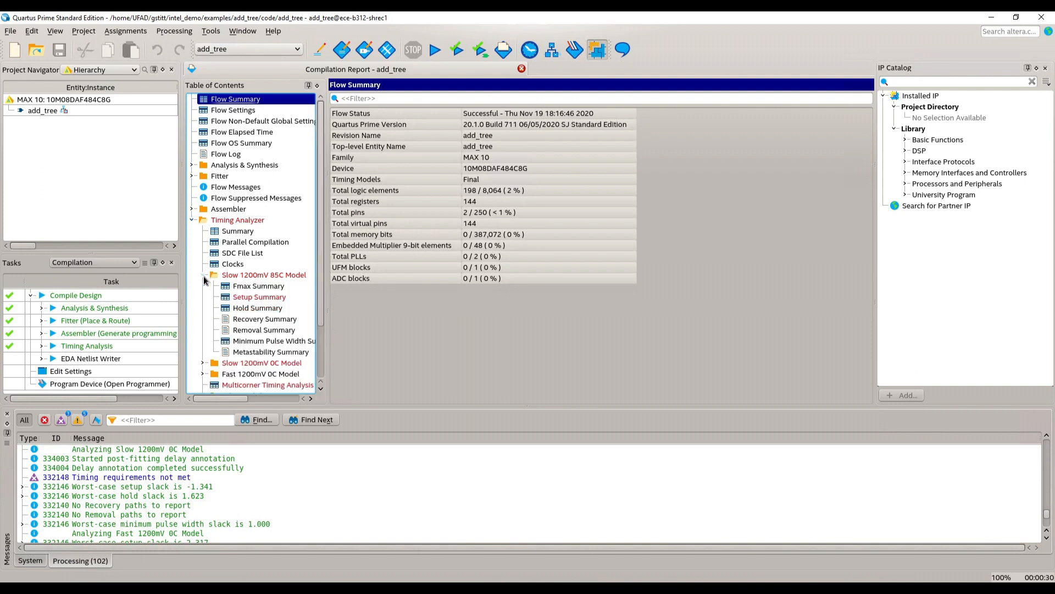
left_click(242, 288)
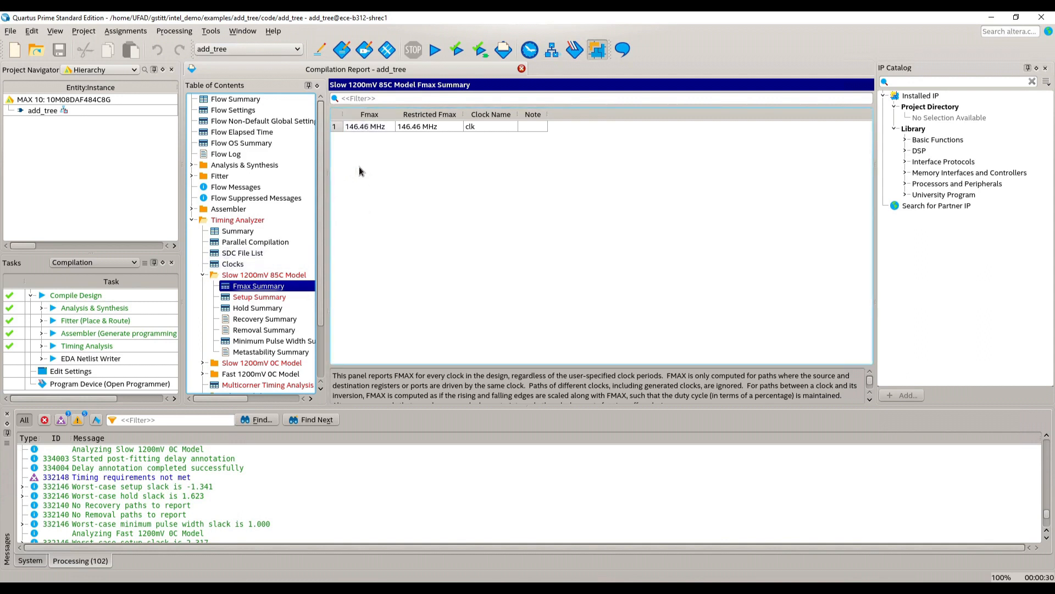
left_click(240, 298)
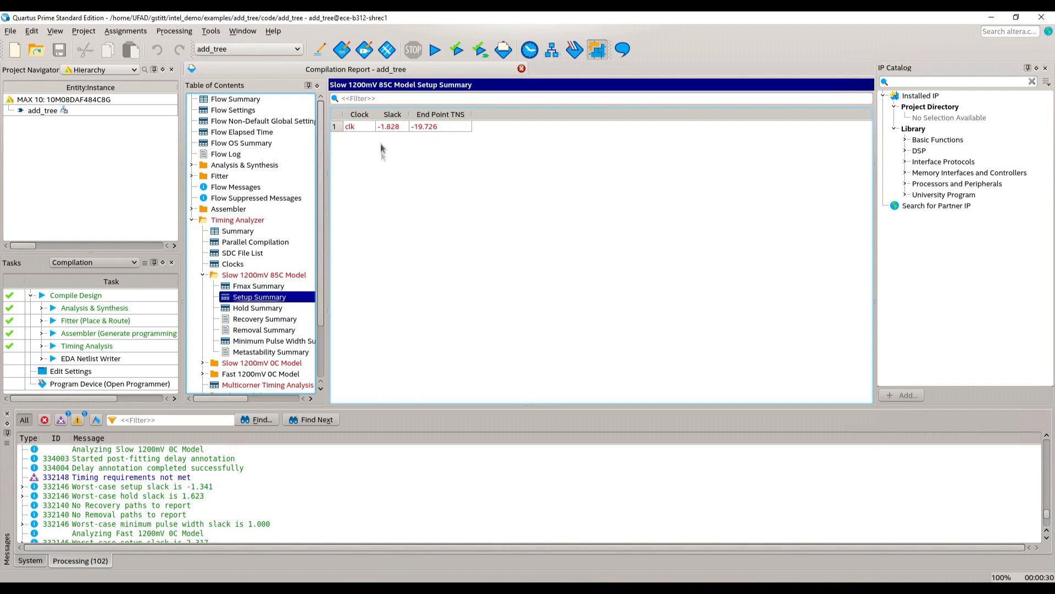
- View the Slow 1200mV 0C Model's Fmax Summary and the Multicorner Timing Analysis Summary, and collapse the Timing Analyzer results
left_click(202, 275)
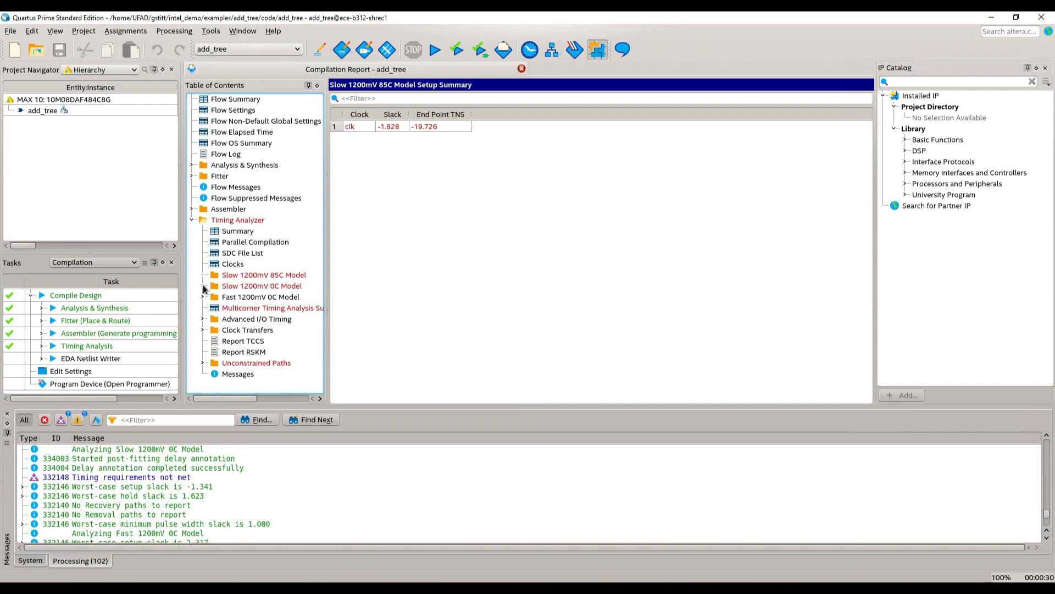
left_click(203, 286)
left_click(236, 297)
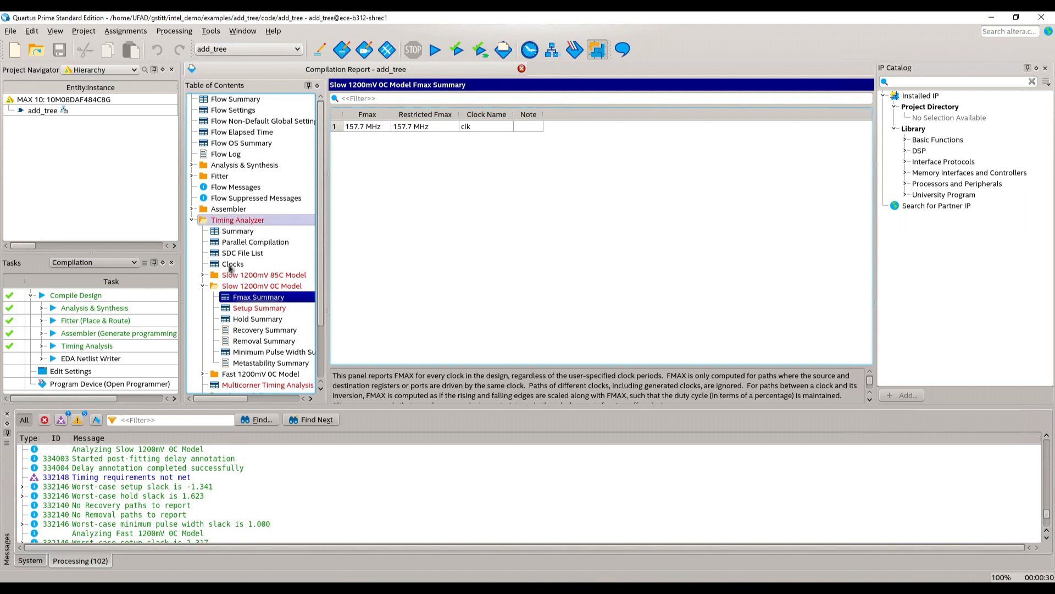
left_click(203, 285)
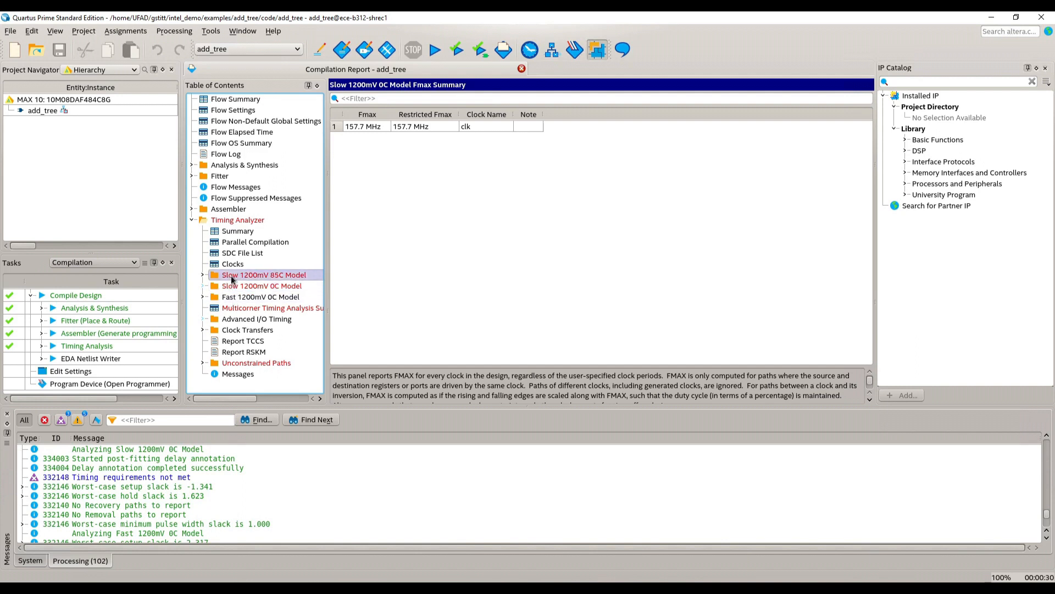
left_click(235, 312)
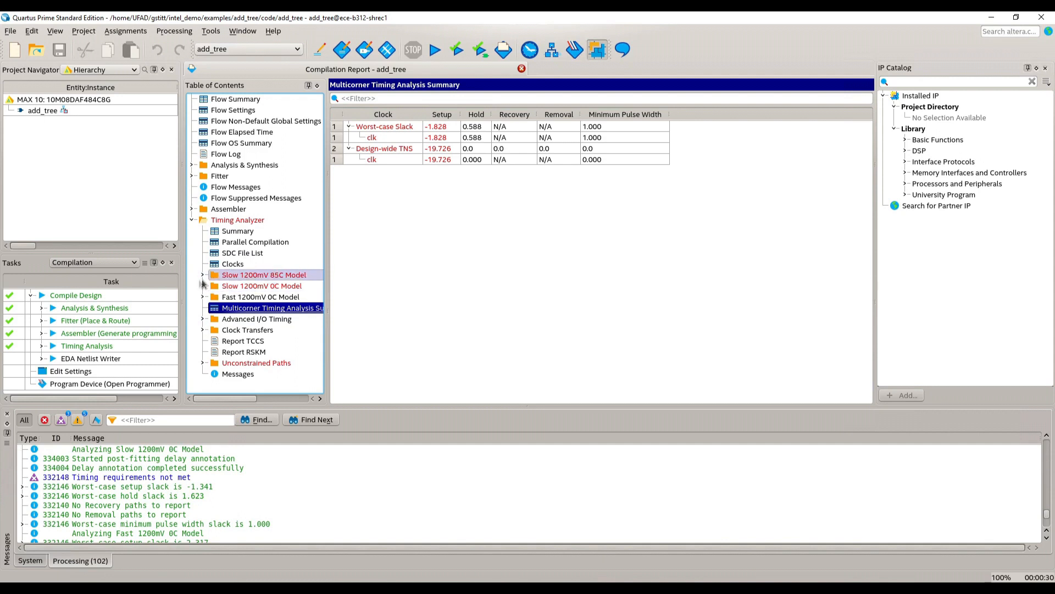
left_click(193, 219)
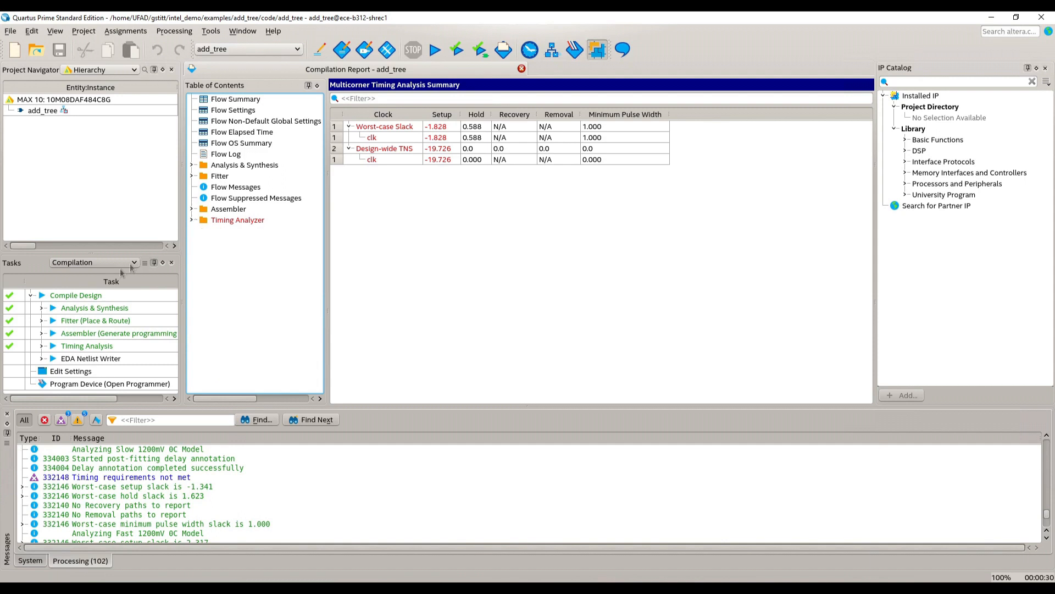
- Open the Timing Analyzer from the Timing Analysis compilation task and generate the setup summary report
left_click(41, 346)
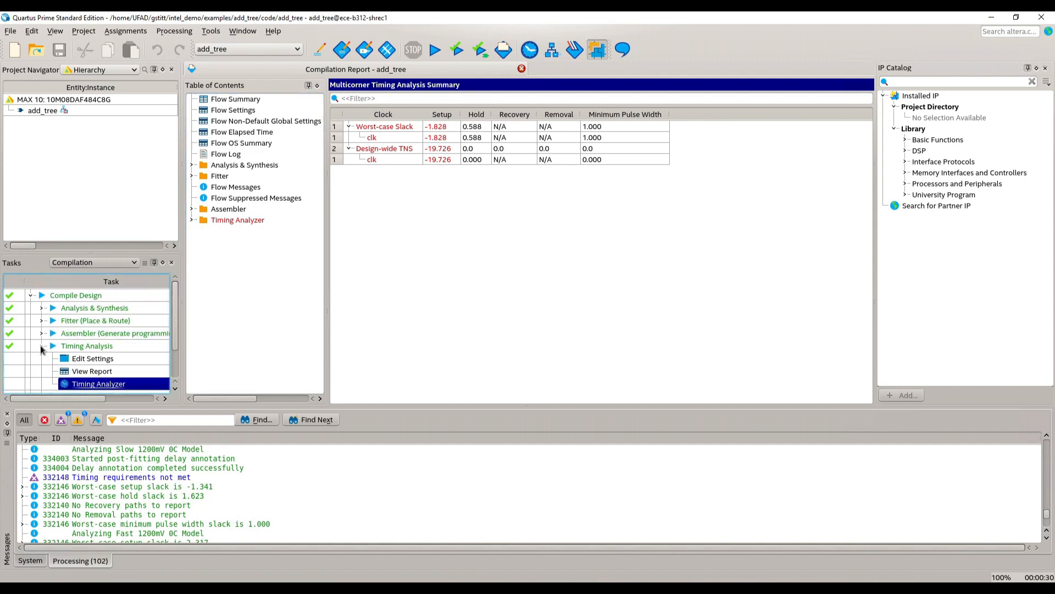
scroll(68, 351, "down", 1)
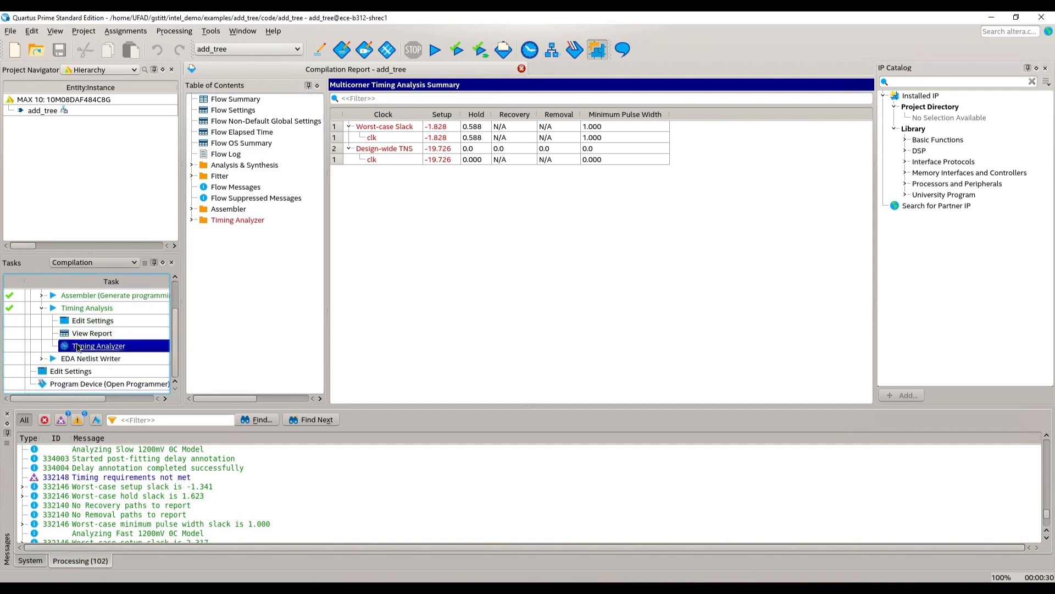
double_click(87, 346)
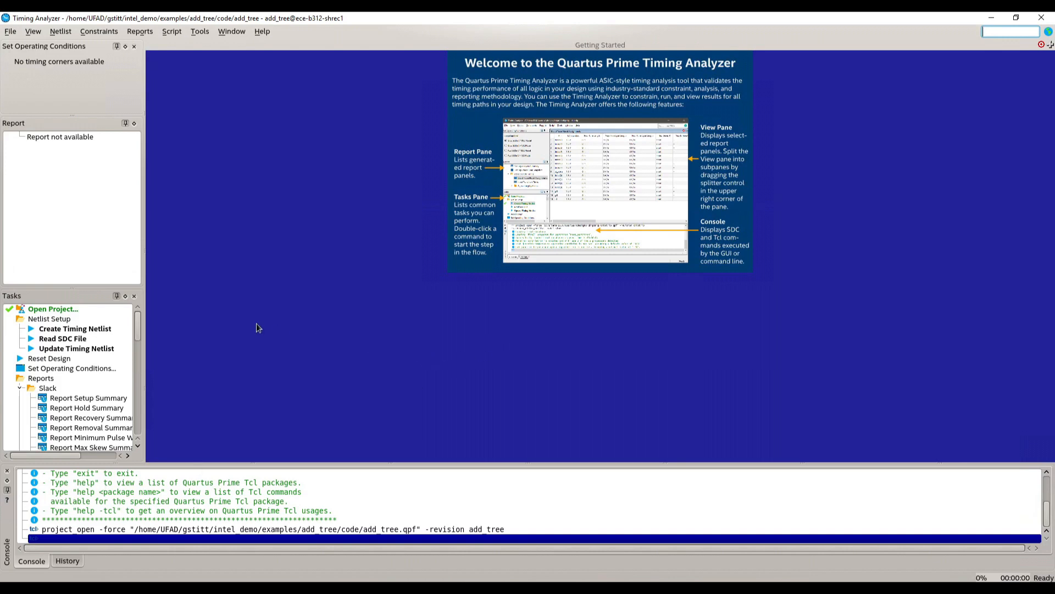
left_click(74, 400)
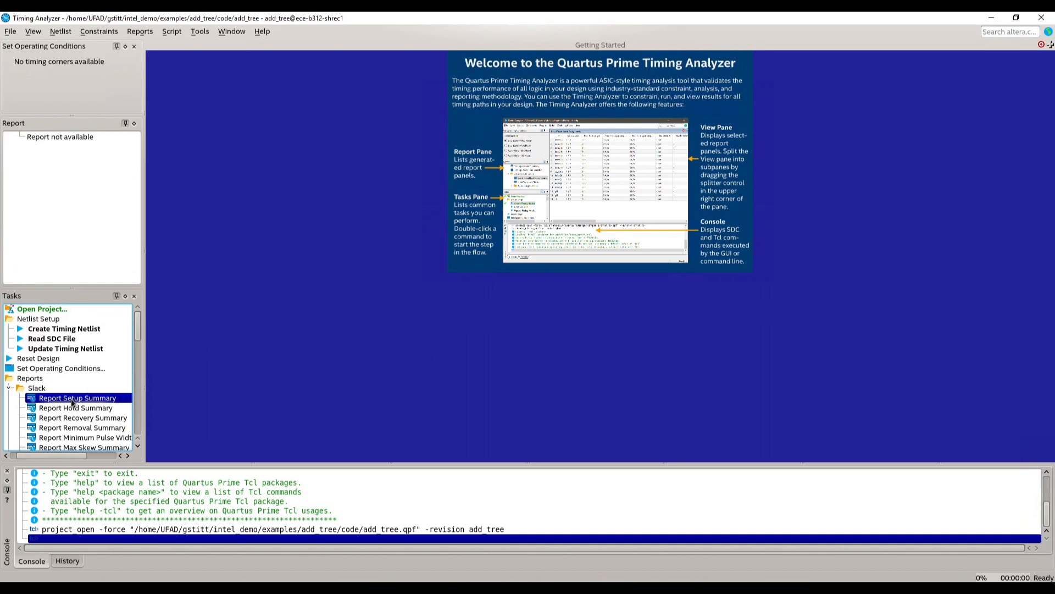
double_click(72, 400)
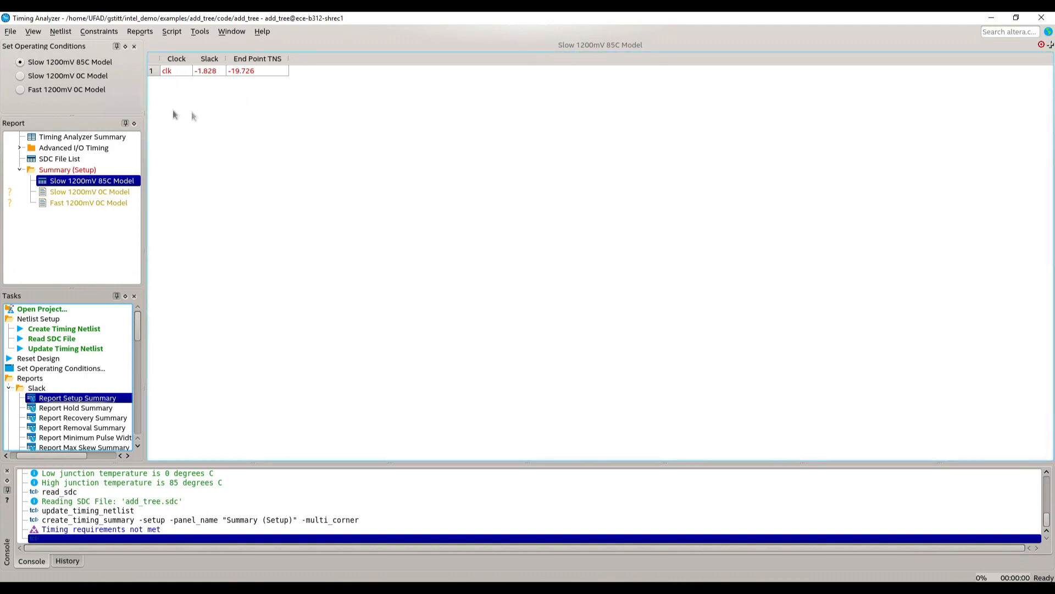
- Report timing for clk from the setup summary, with setup analysis, 10 paths and full path detail
right_click(170, 71)
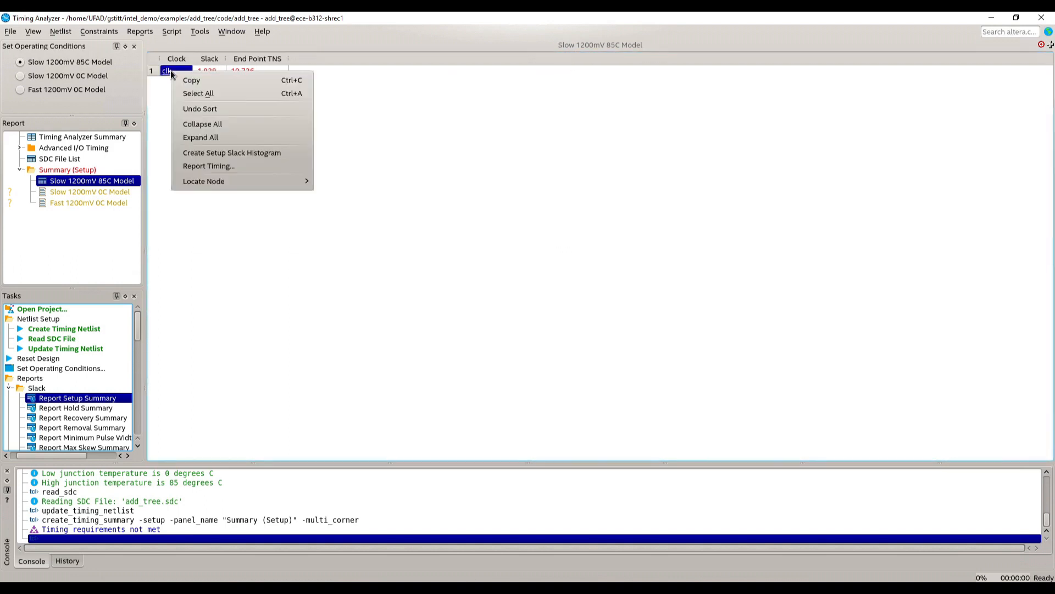
left_click(229, 166)
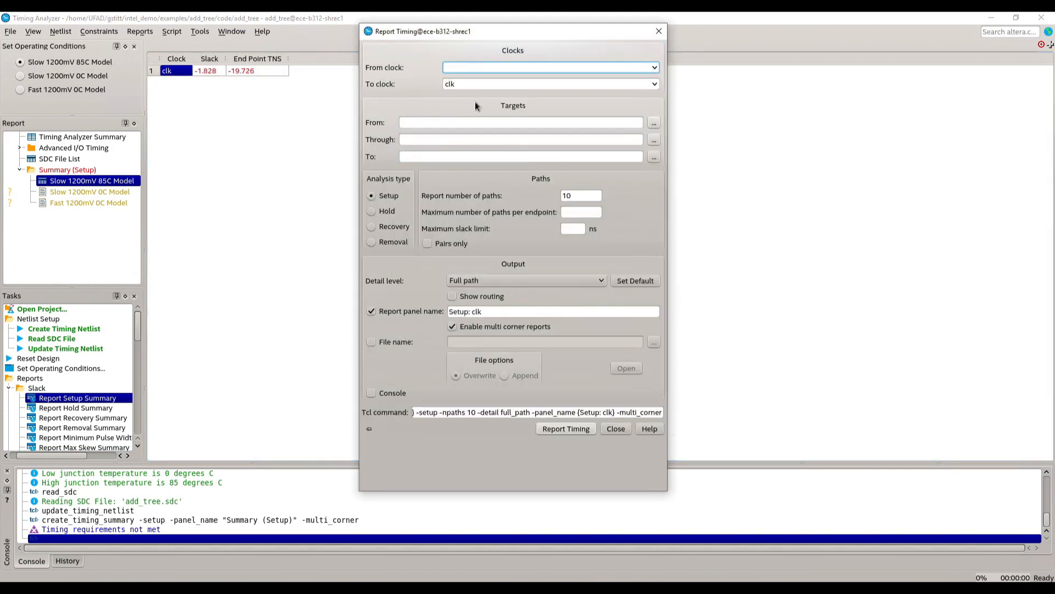
left_click(577, 196)
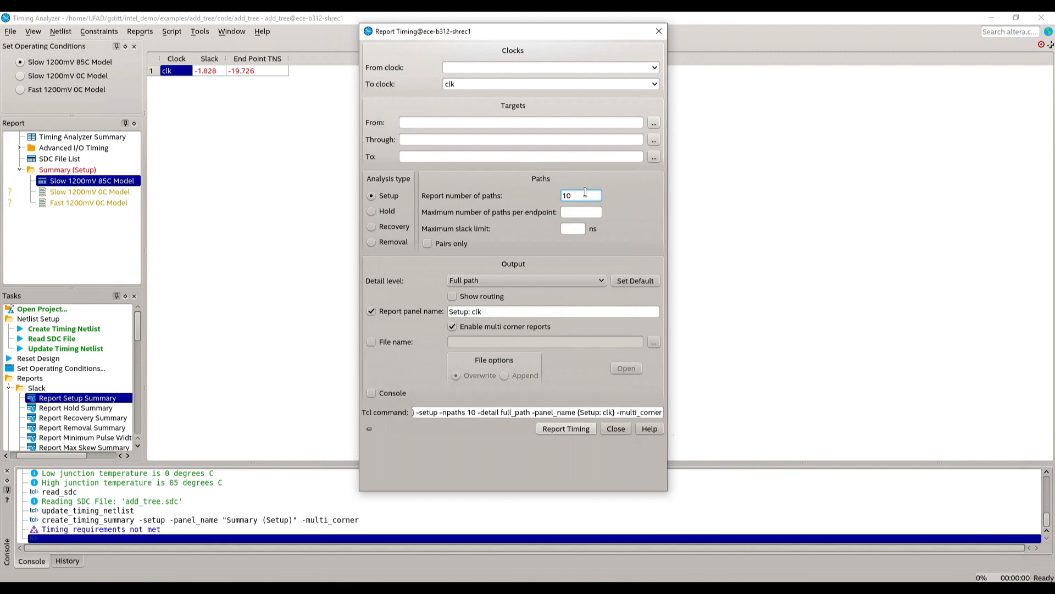
left_click(572, 432)
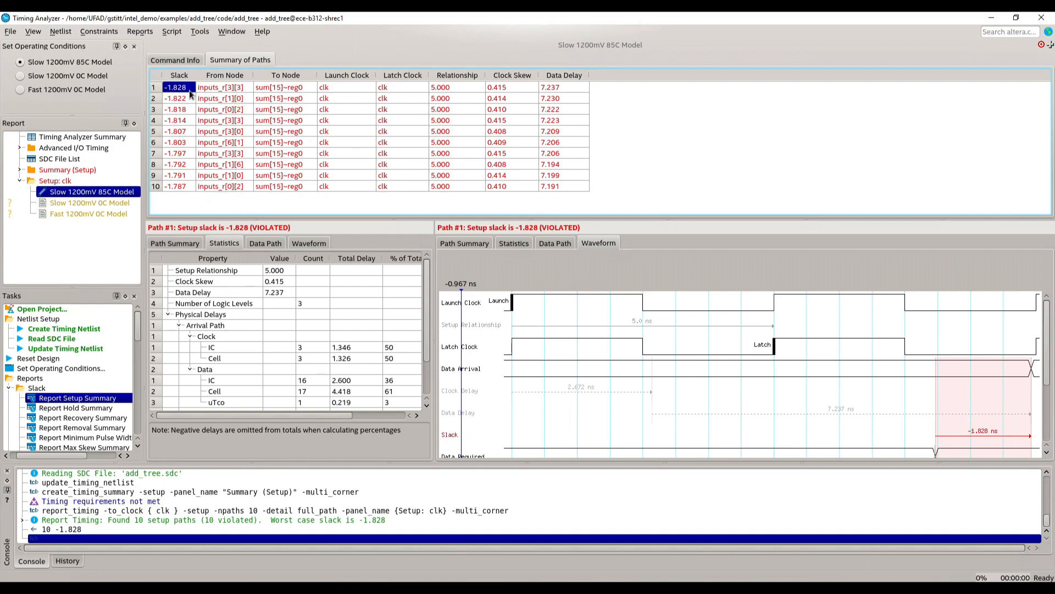
- Select the path with the worst slack in the Summary of Paths and enlarge its waveform view
mouse_move(189, 90)
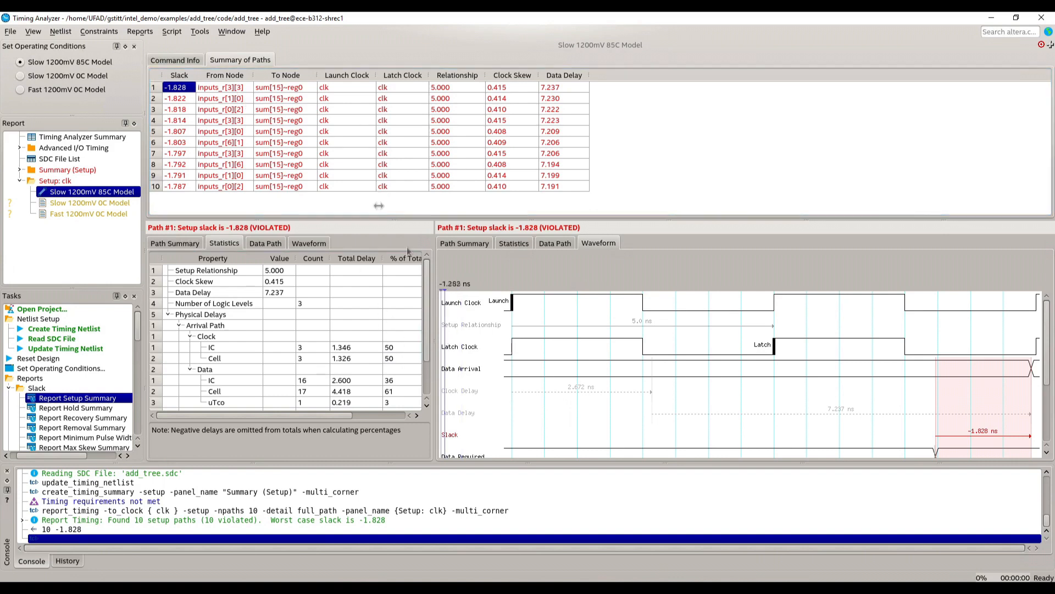
left_click(259, 88)
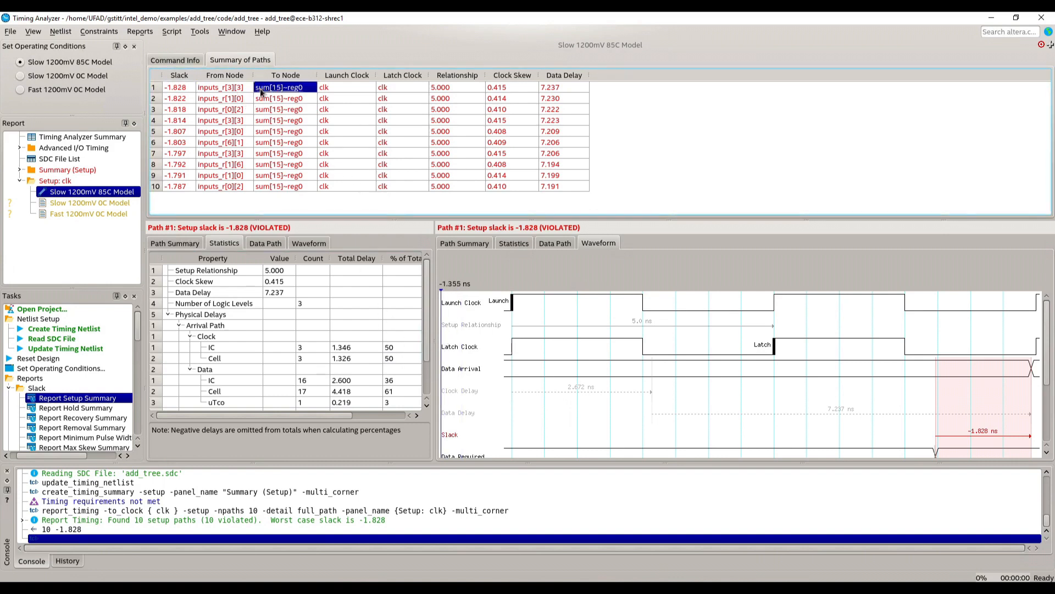
left_click(183, 87)
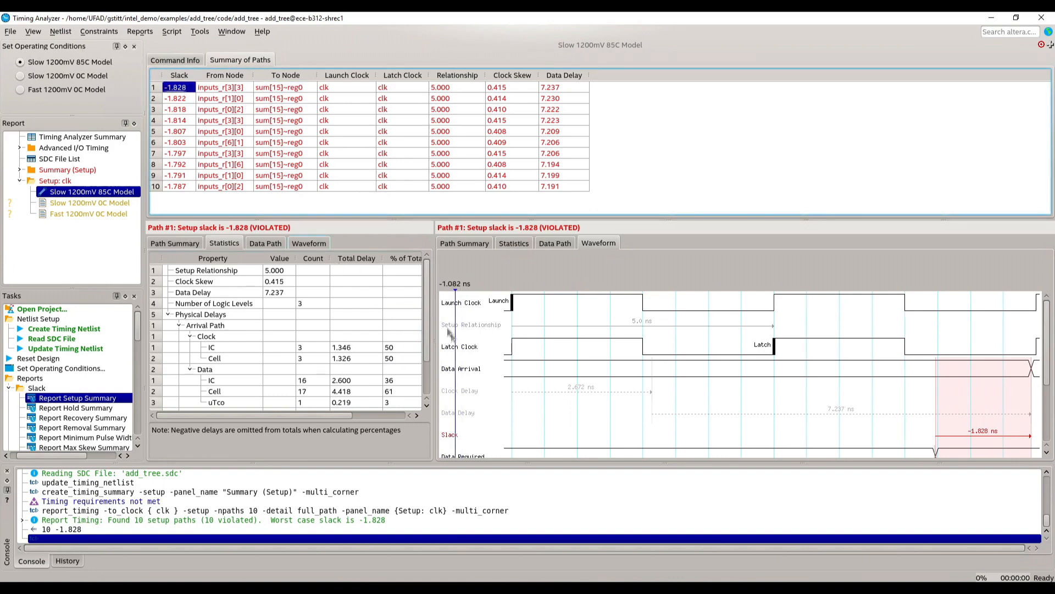
left_click_drag(433, 310, 409, 310)
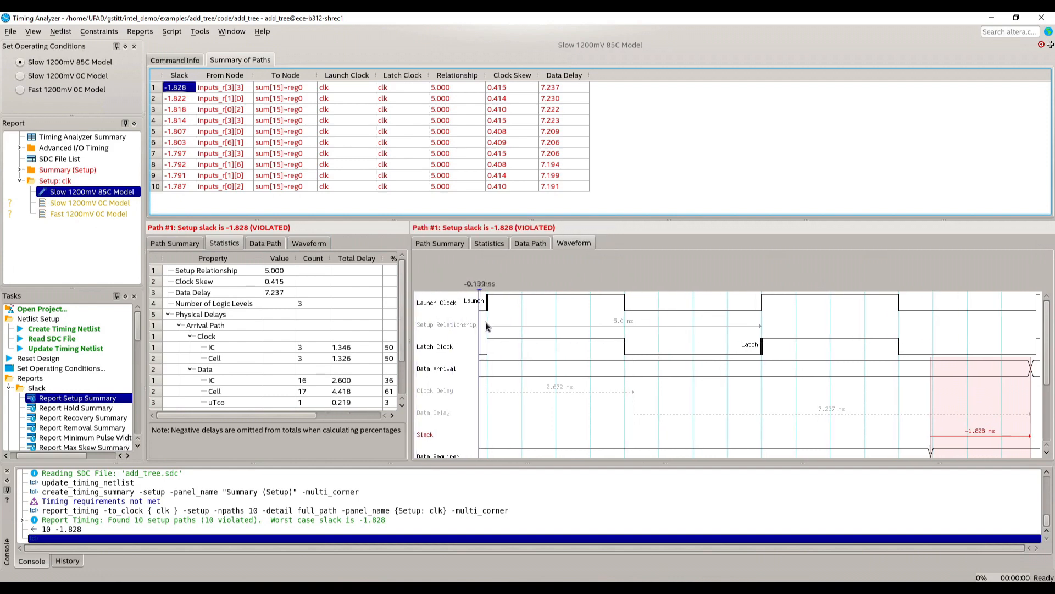
left_click_drag(594, 221, 594, 175)
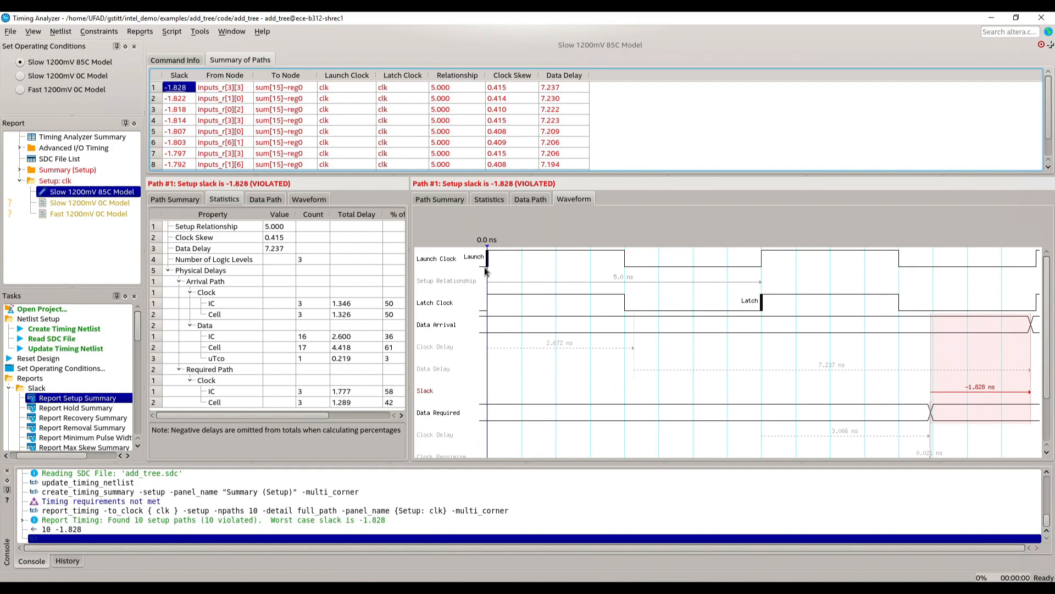
- Examine the clock delay following the launch edge in the worst path's waveform
mouse_move(484, 267)
left_mouse_down()
mouse_move(484, 365)
mouse_move(456, 354)
mouse_move(483, 354)
mouse_move(447, 345)
mouse_move(634, 355)
left_mouse_up()
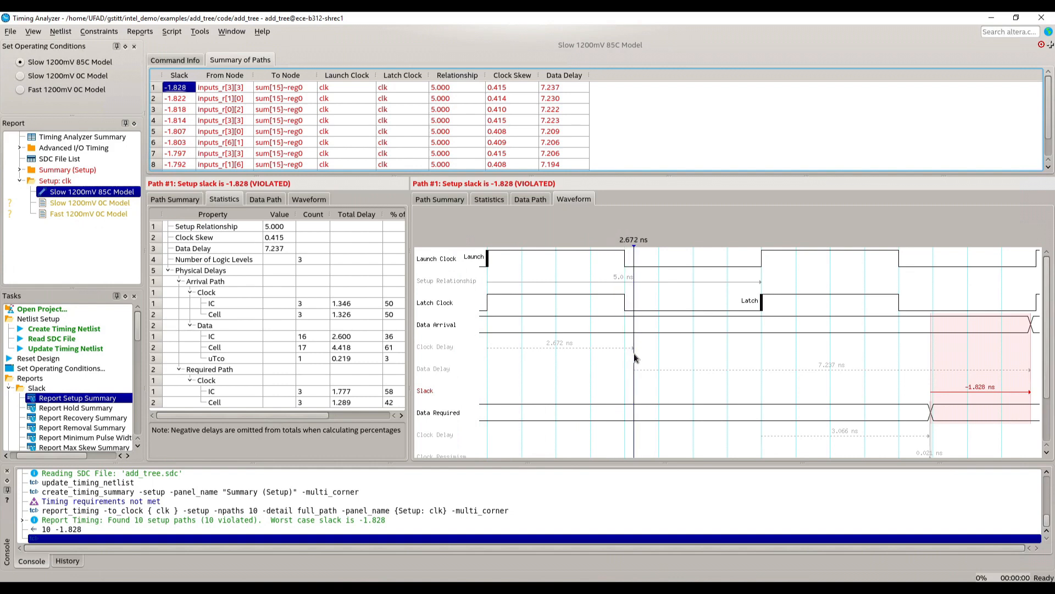
left_click_drag(635, 353, 591, 351)
mouse_move(593, 307)
left_mouse_down()
mouse_move(640, 341)
mouse_move(634, 353)
mouse_move(473, 308)
mouse_move(489, 267)
mouse_move(520, 300)
mouse_move(620, 330)
mouse_move(634, 348)
left_mouse_up()
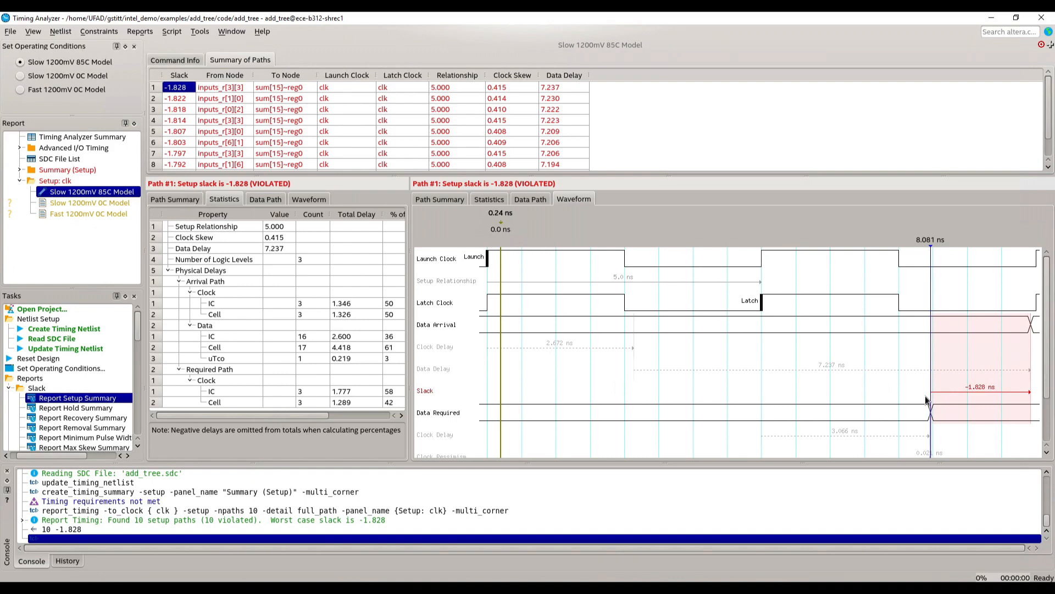
- Examine the worst path's waveform from the latch edge along the clock delay to the data required time
scroll(854, 395, "down", 1)
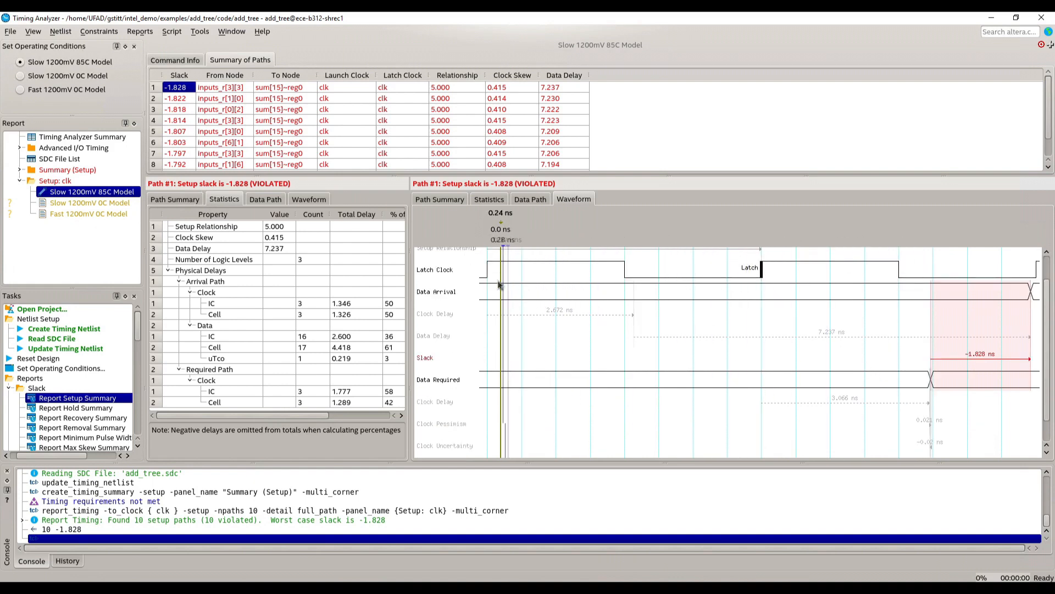
scroll(759, 286, "up", 1)
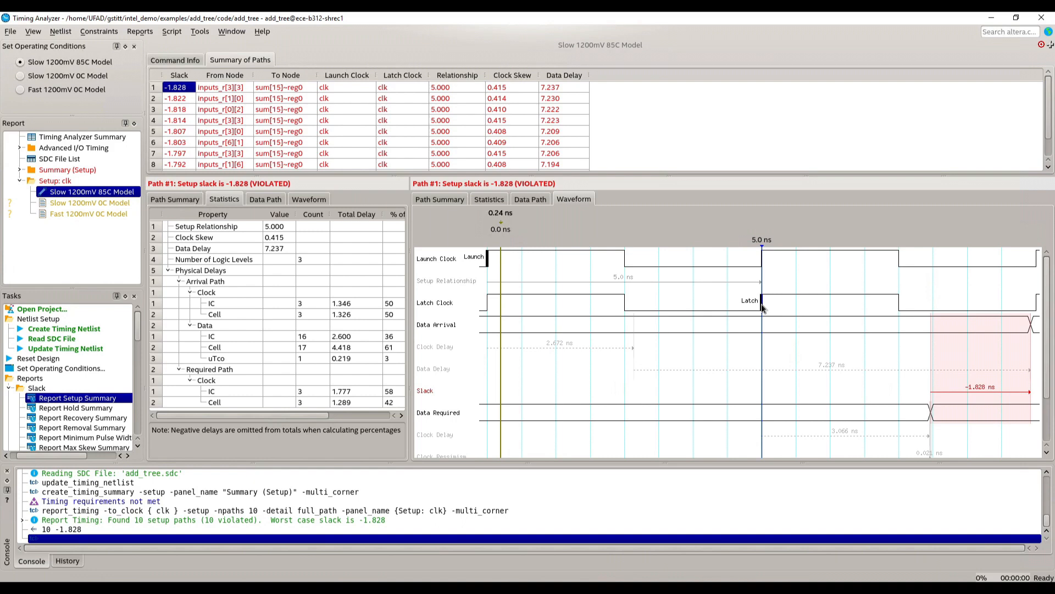
scroll(747, 330, "down", 2)
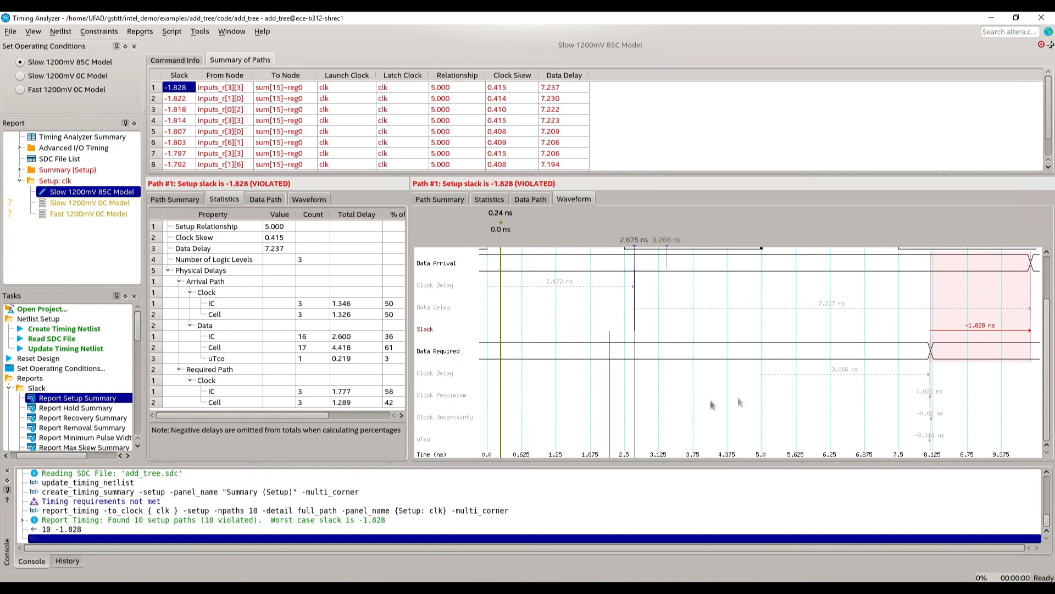
scroll(752, 363, "up", 1)
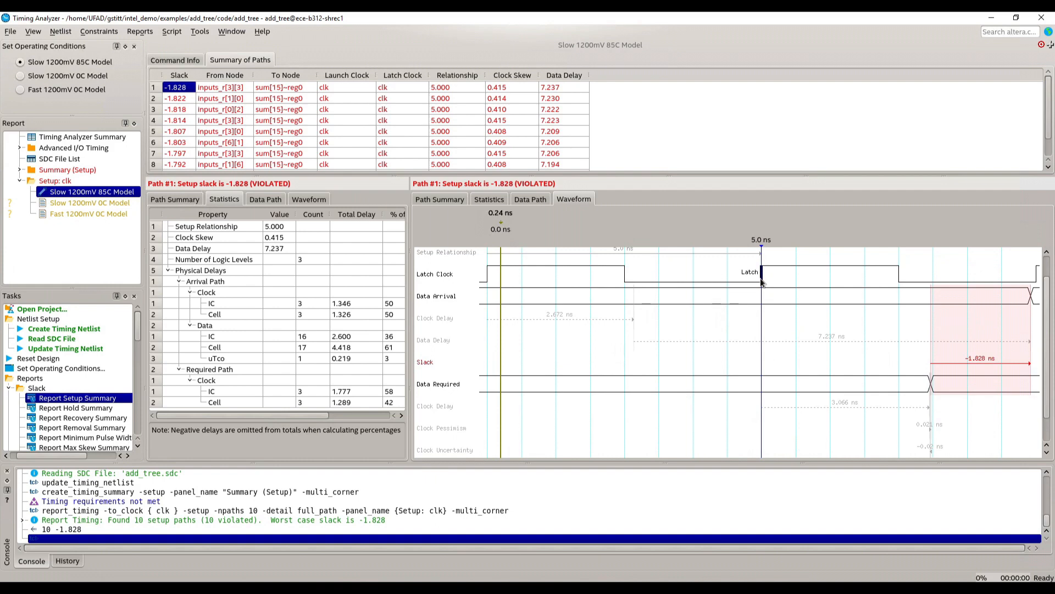
scroll(761, 281, "down", 1)
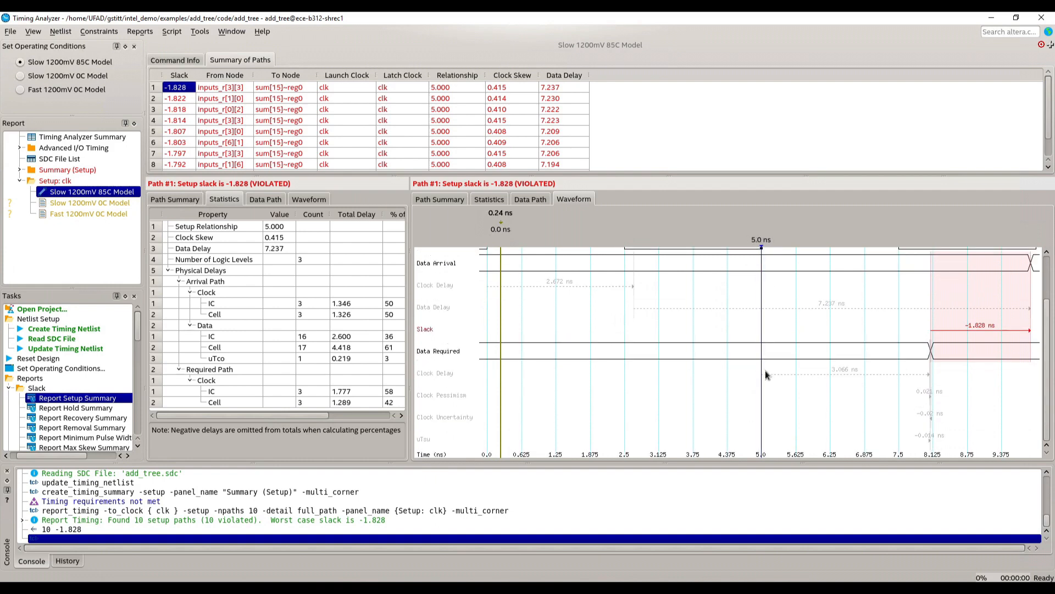
left_click_drag(761, 375, 930, 374)
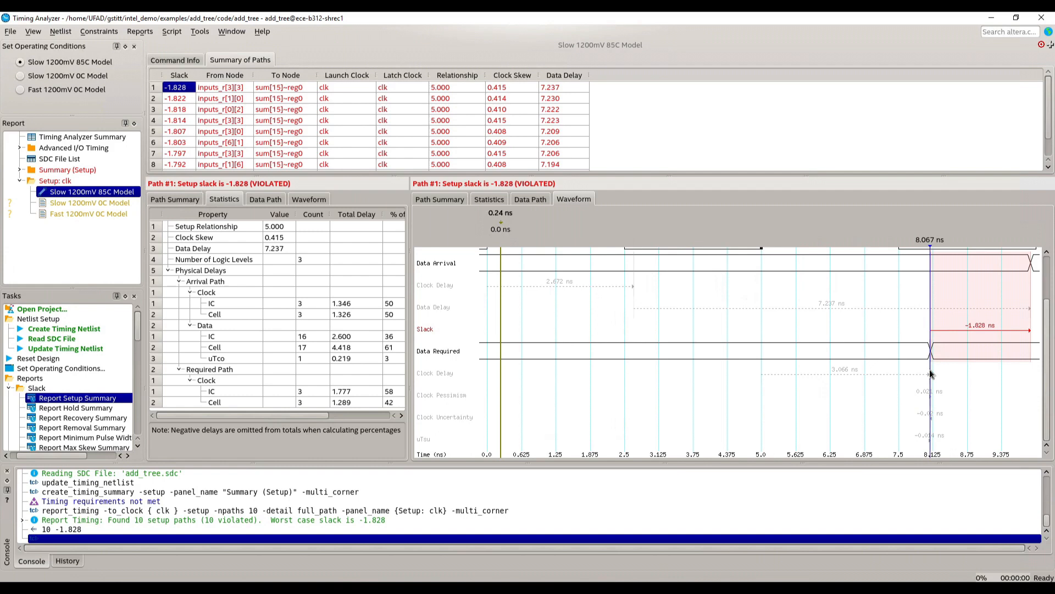
- Widen the worst path's statistics and collapse the Required Path and arrival Clock groups to examine the data IC and cell delays
mouse_move(930, 374)
left_mouse_down()
mouse_move(529, 406)
mouse_move(420, 443)
mouse_move(909, 450)
mouse_move(931, 435)
mouse_move(932, 354)
mouse_move(766, 373)
mouse_move(931, 358)
left_mouse_up()
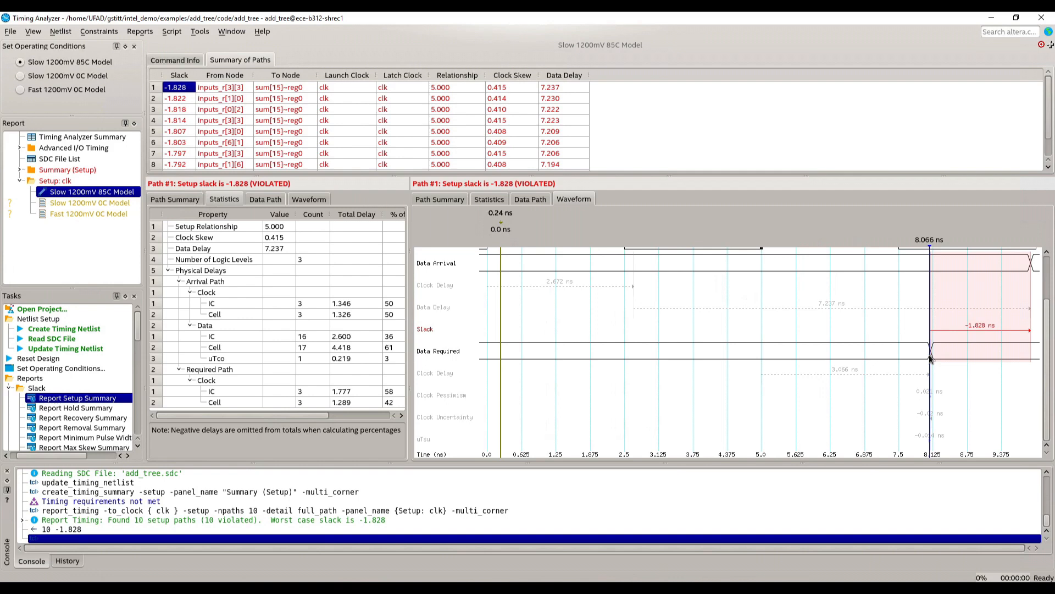
scroll(930, 358, "up", 1)
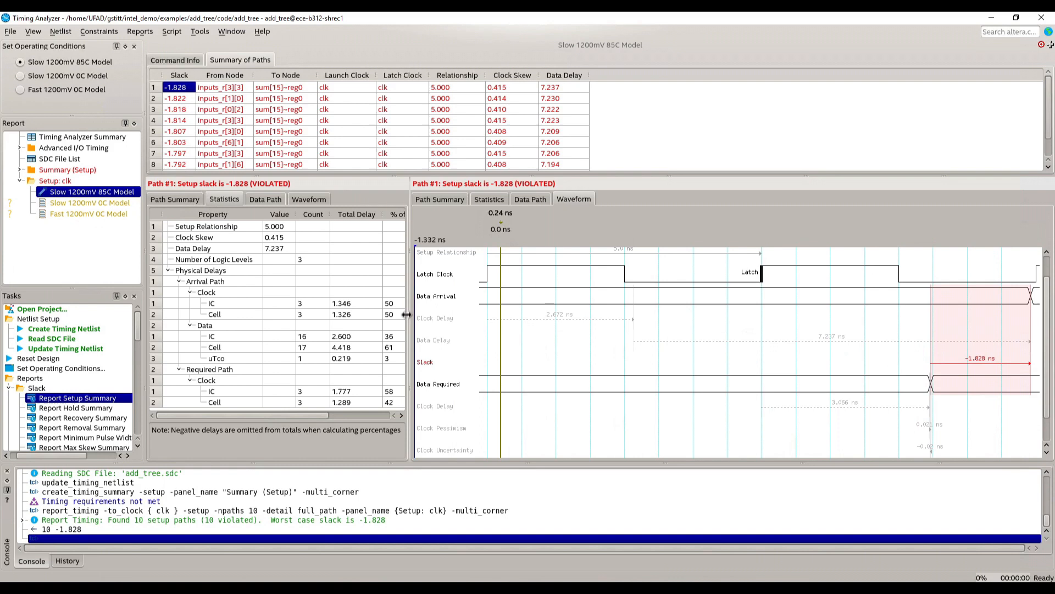
left_click_drag(406, 315, 531, 302)
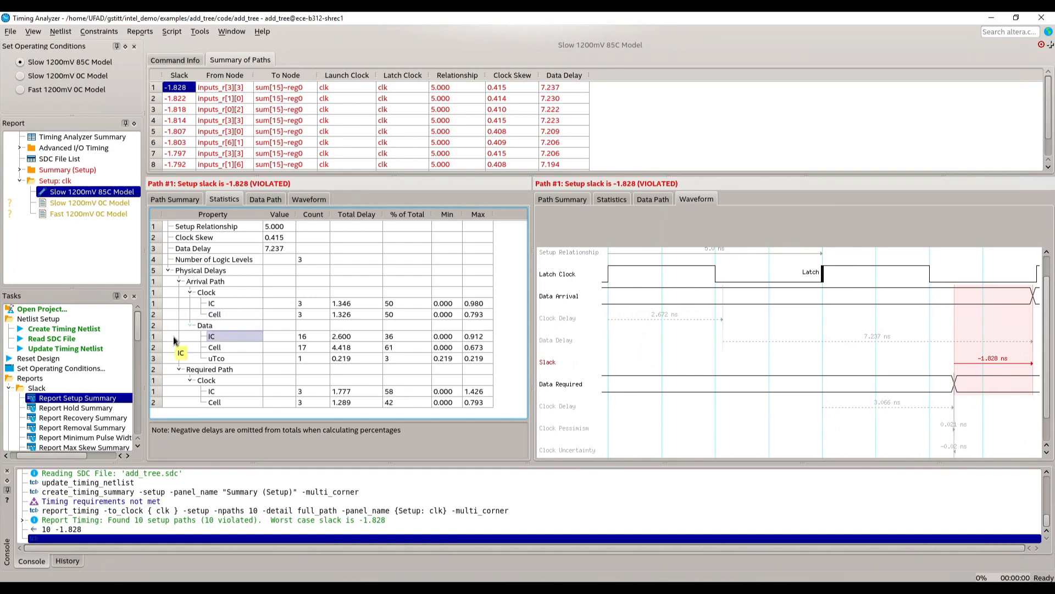
left_click(178, 371)
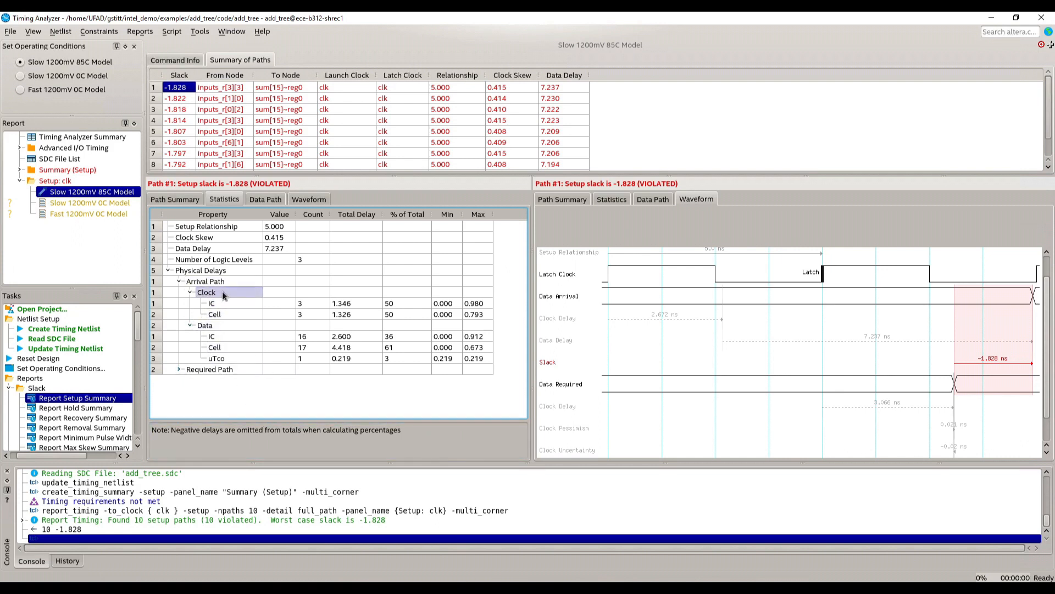
left_click(193, 294)
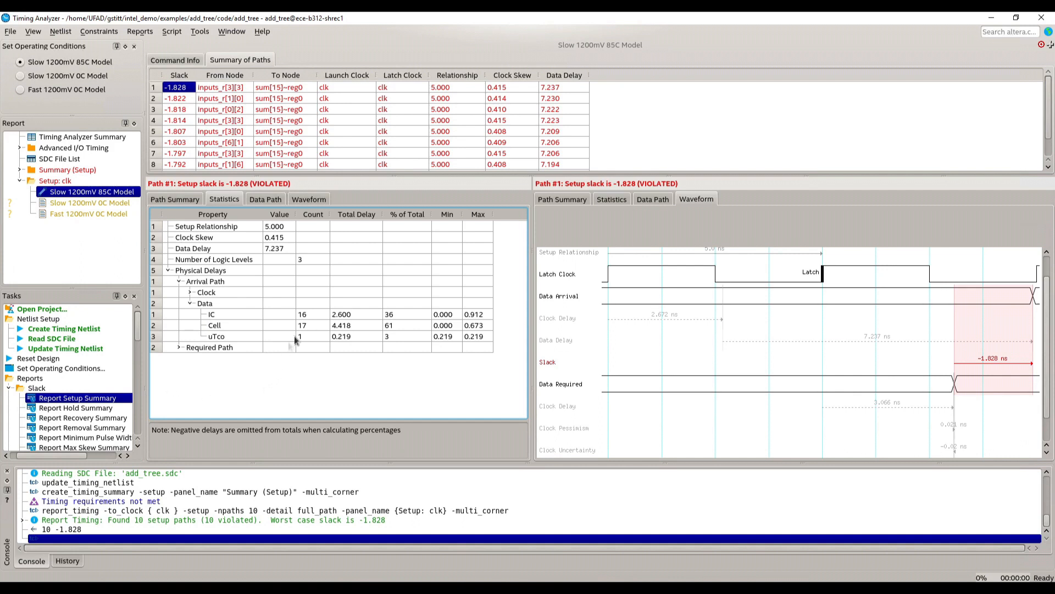
left_click(214, 314)
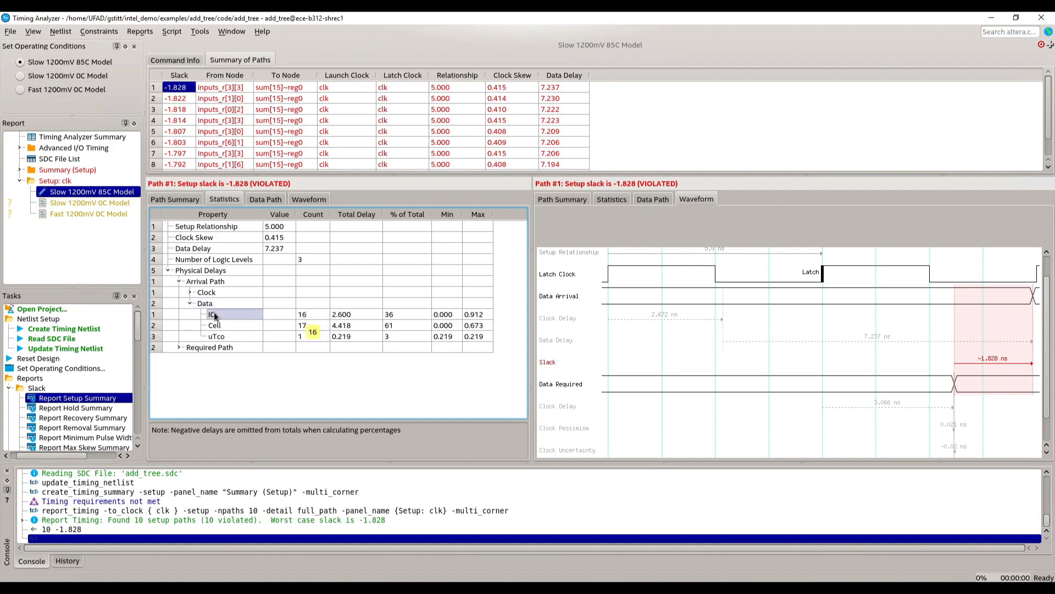
left_click(309, 326)
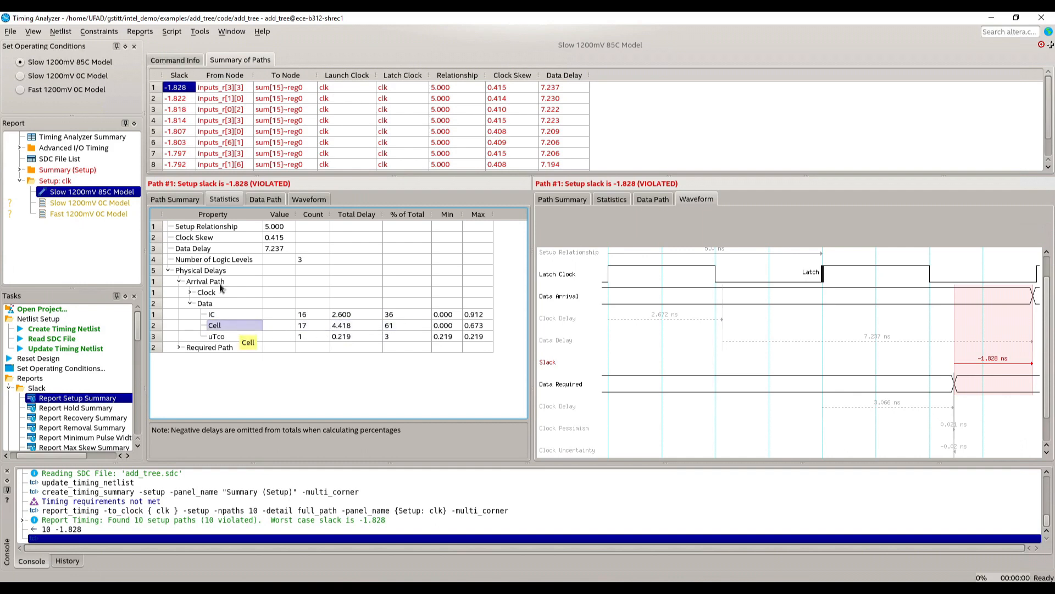
- Show the worst path's Data Path details, collapse the arrival clock path, and look through the data path rows
left_click(184, 200)
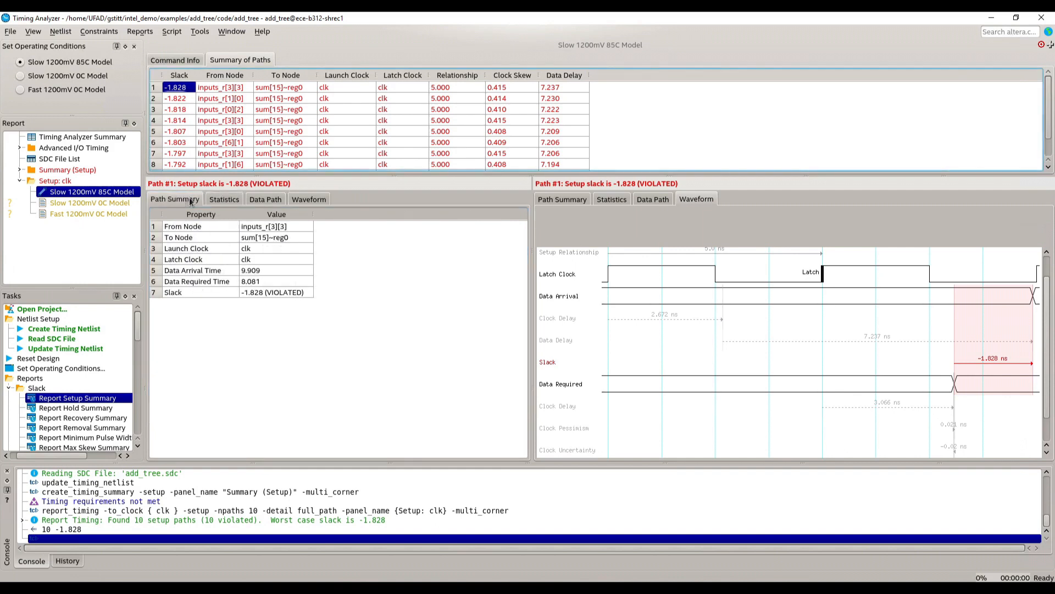
left_click(252, 200)
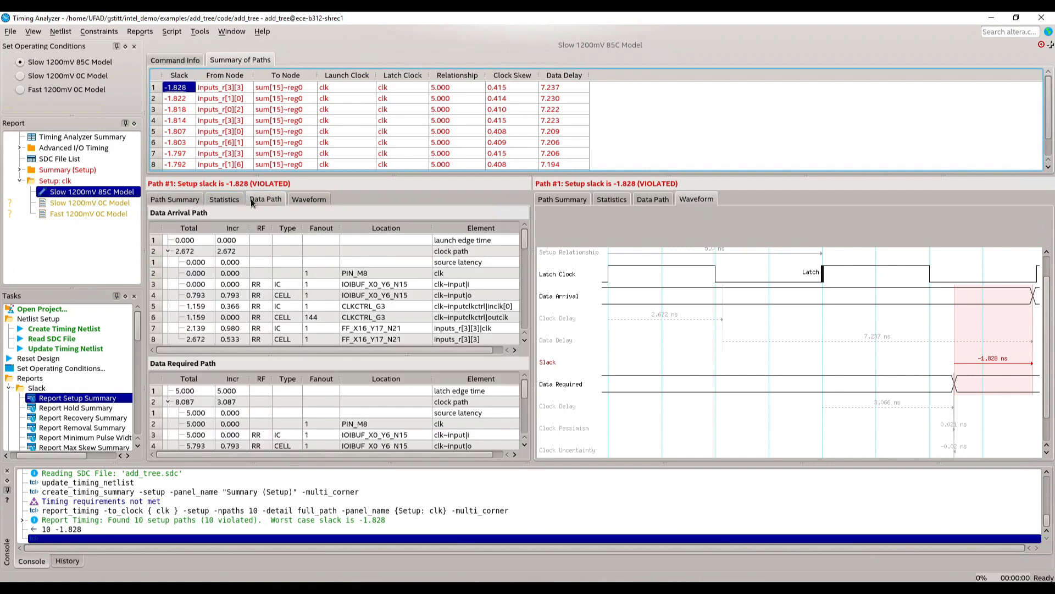
left_click(168, 251)
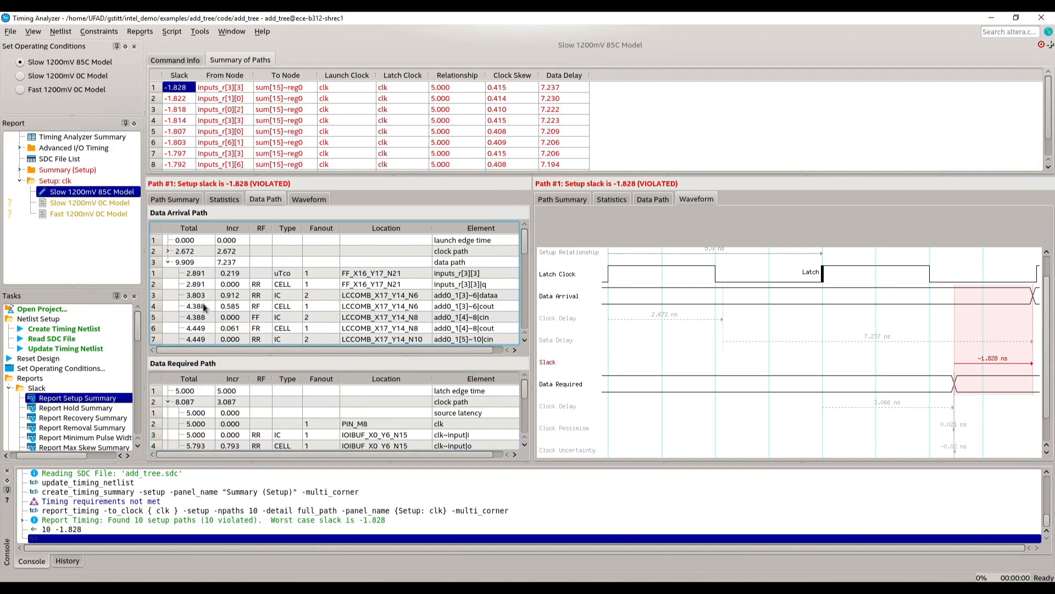
left_click(168, 251)
left_click(169, 251)
scroll(285, 299, "down", 1)
scroll(285, 299, "down", 3)
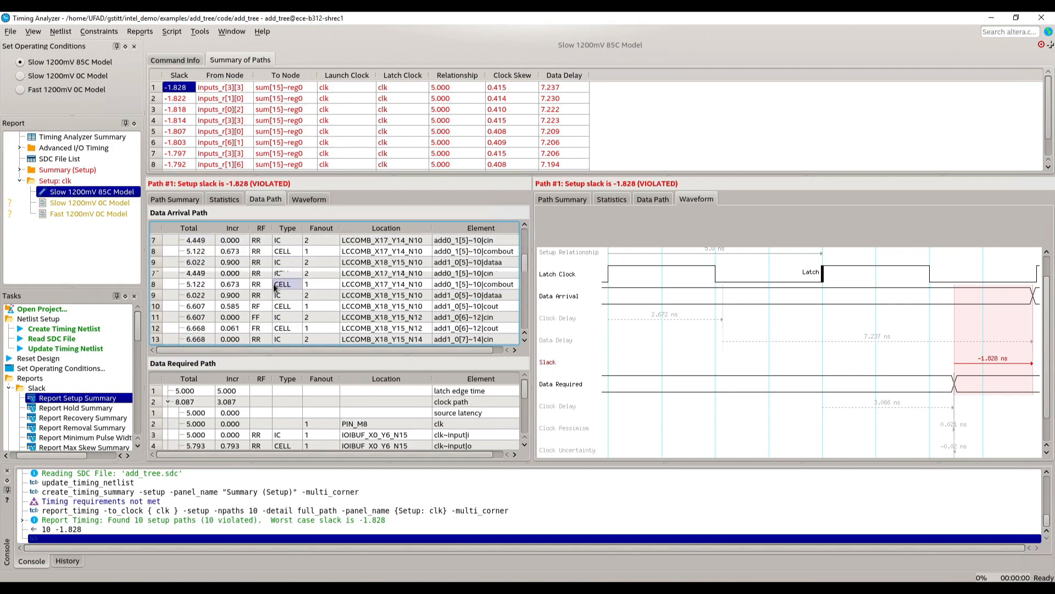
scroll(285, 307, "down", 4)
scroll(294, 311, "up", 4)
scroll(296, 309, "up", 3)
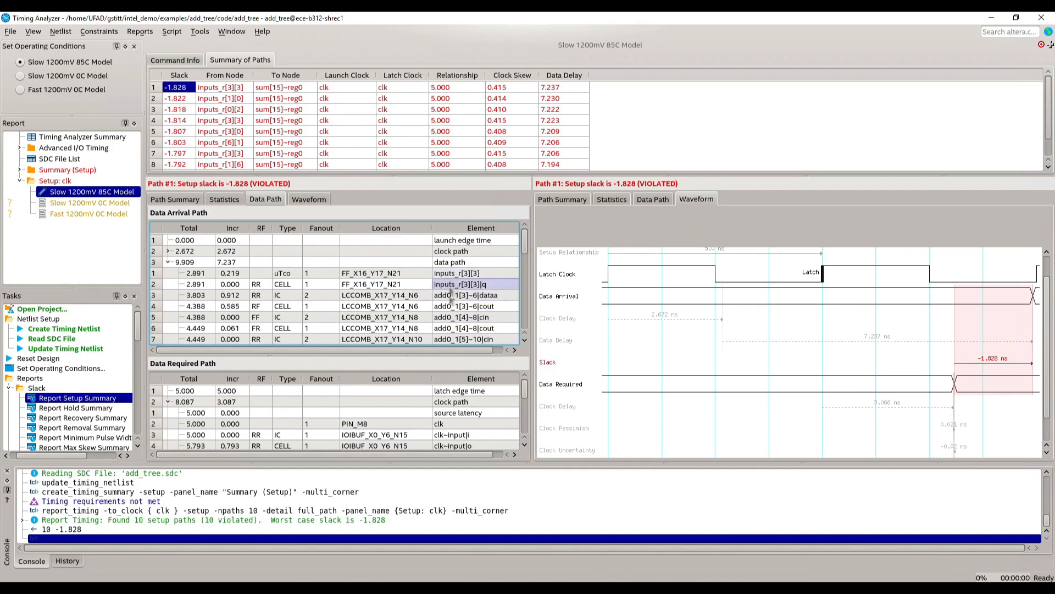
- Trace the elements of the data arrival path from inputs_r[3][3] through the adders to sum[15]~reg0
scroll(448, 297, "down", 1)
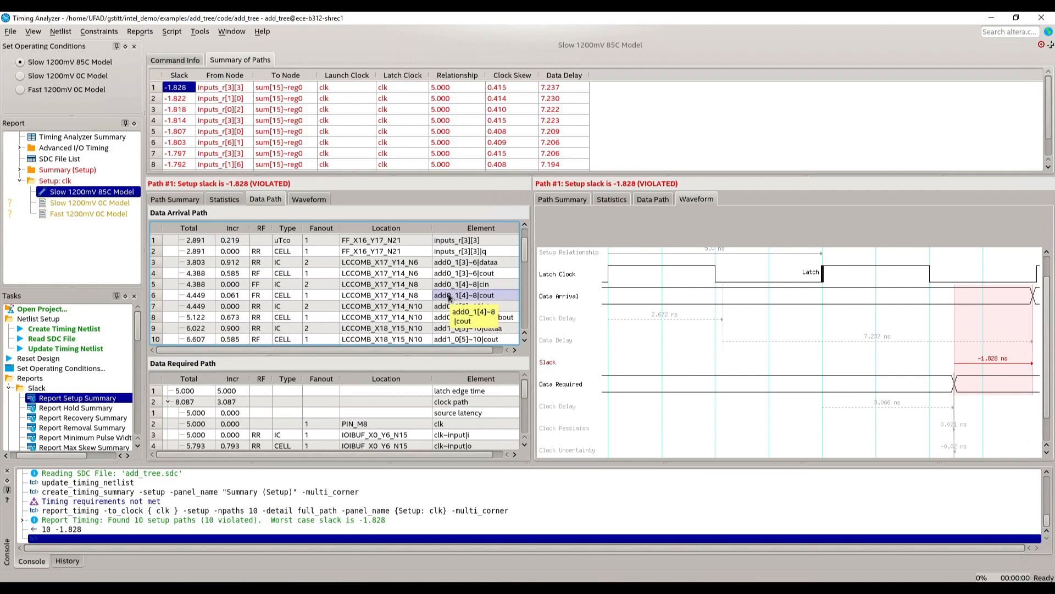
scroll(451, 299, "down", 1)
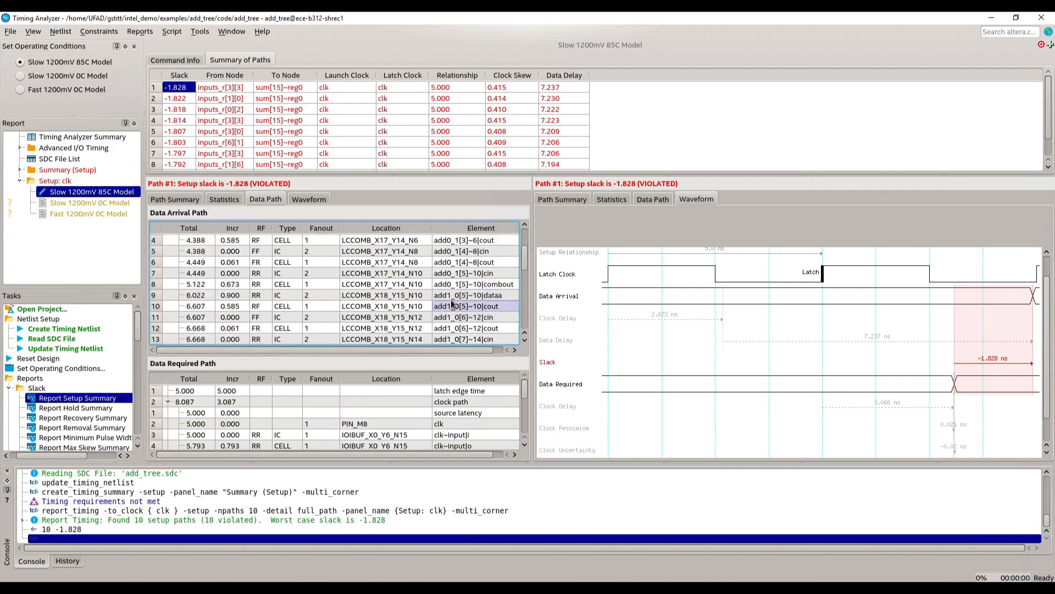
scroll(448, 308, "down", 5)
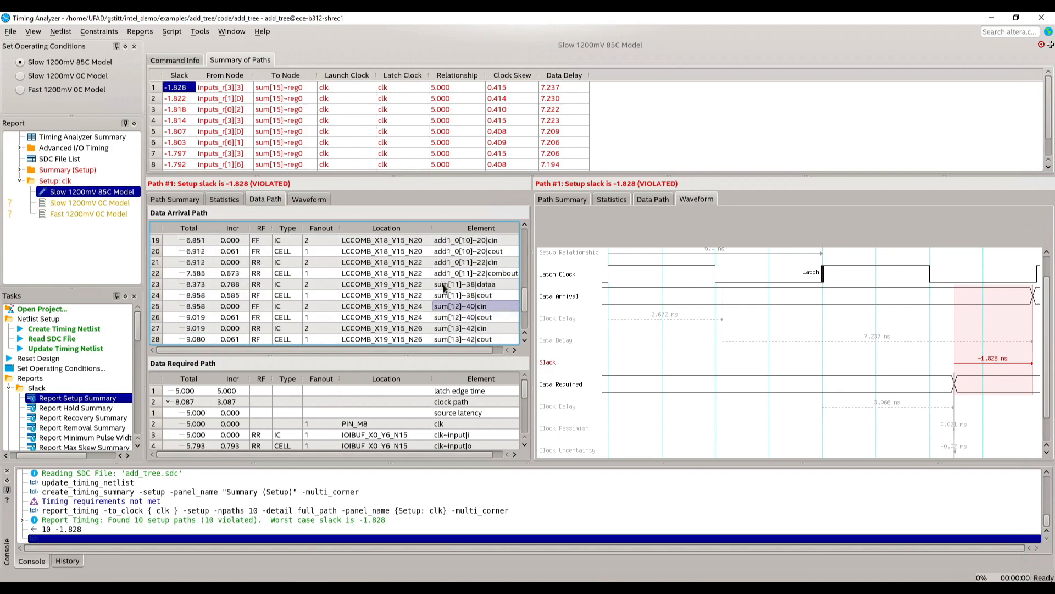
scroll(445, 296, "down", 1)
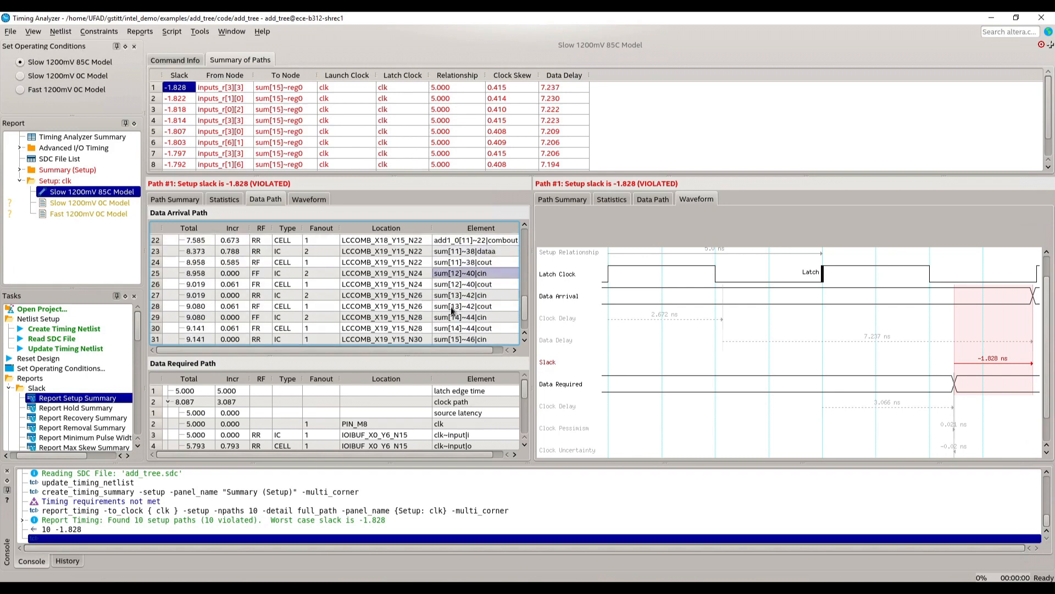
scroll(448, 301, "down", 1)
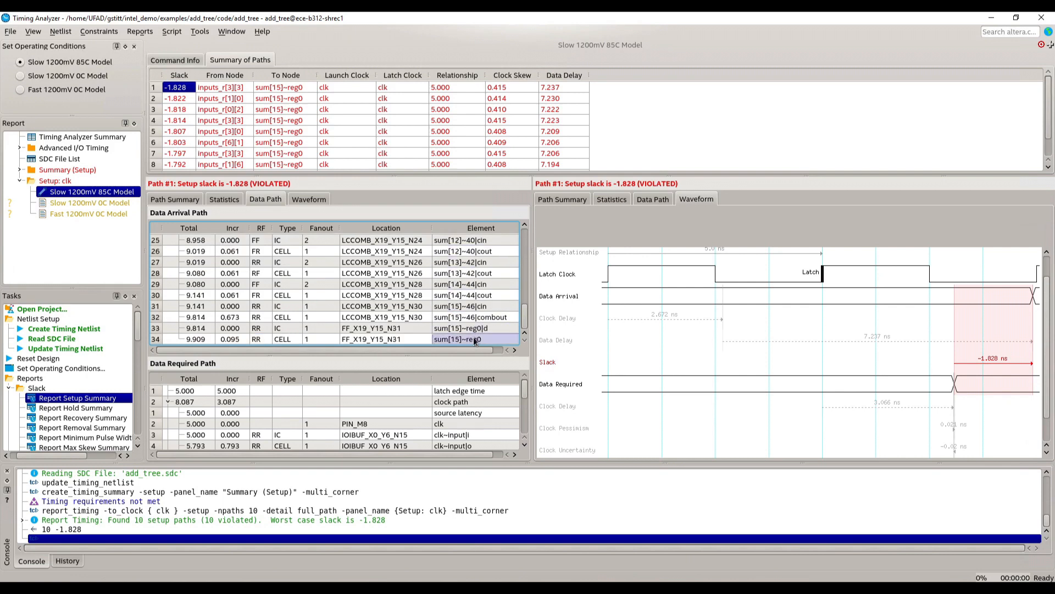
- Compare the incremental delays of the IC and CELL rows from the start of the data arrival path
scroll(332, 305, "up", 5)
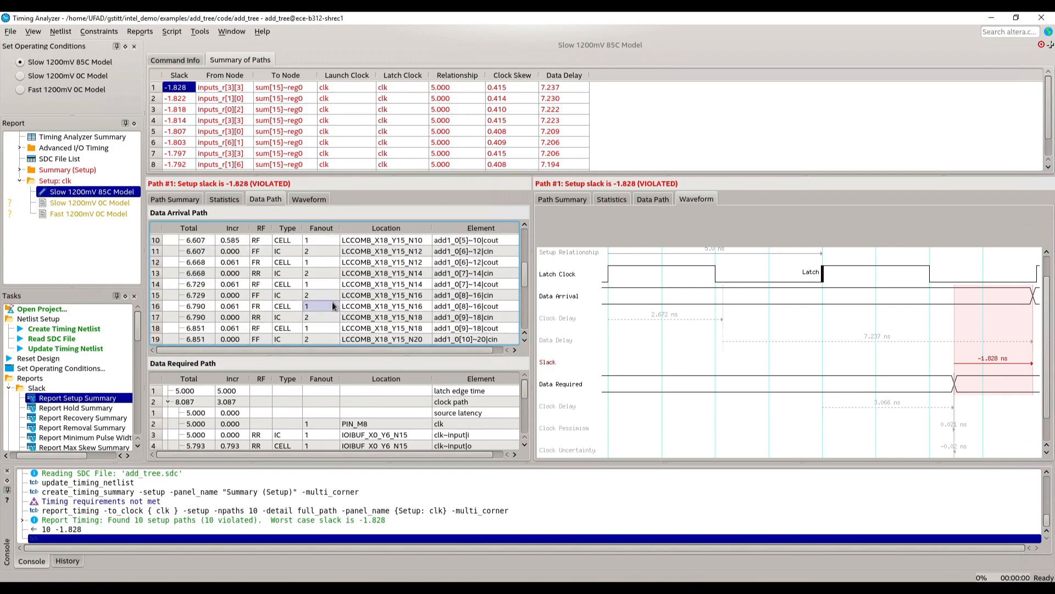
scroll(313, 301, "up", 4)
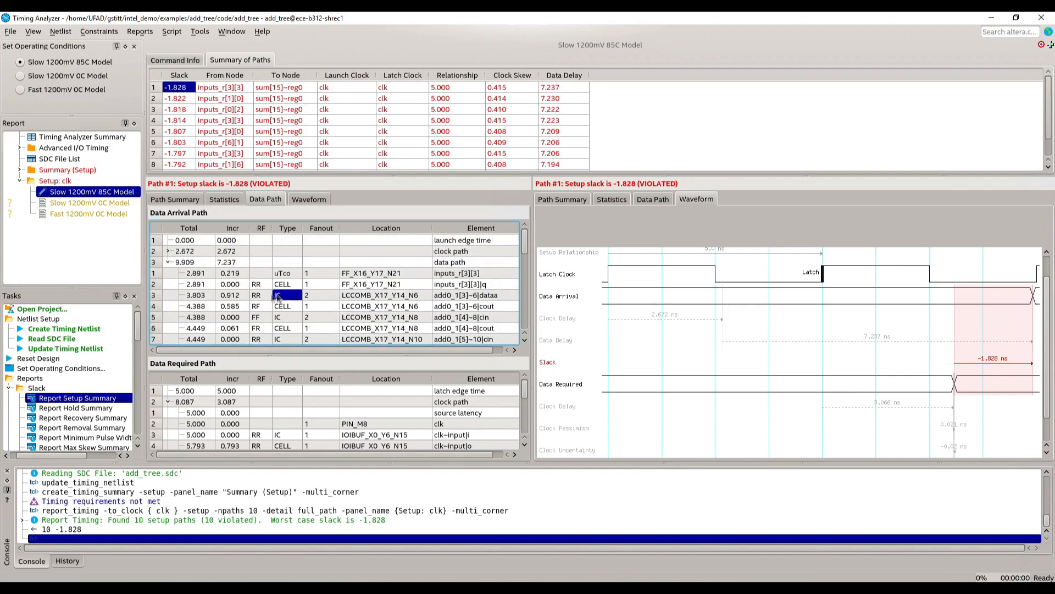
mouse_move(243, 299)
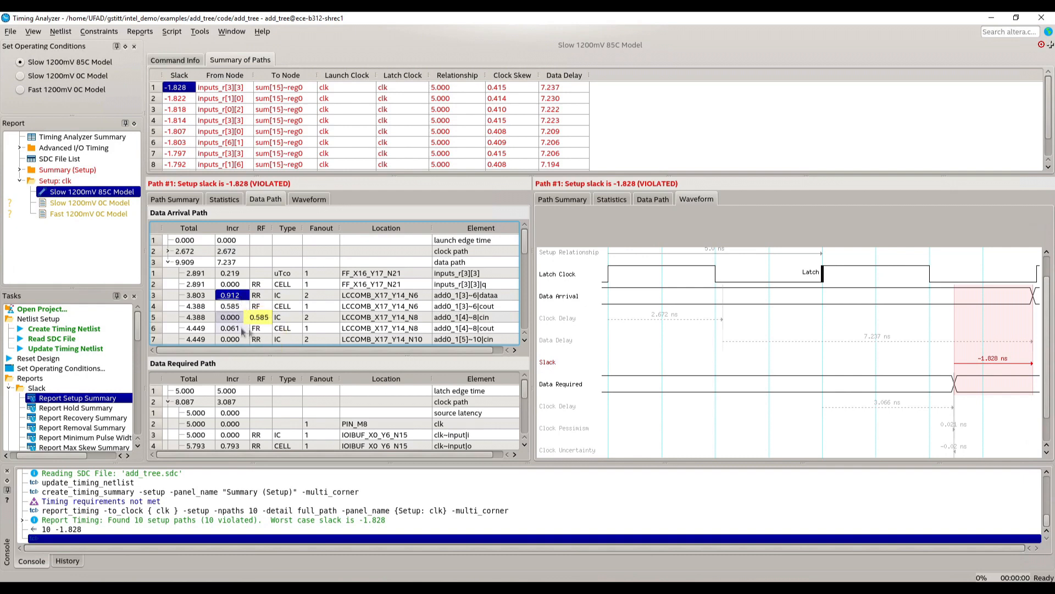
left_click(285, 306)
left_click(234, 305)
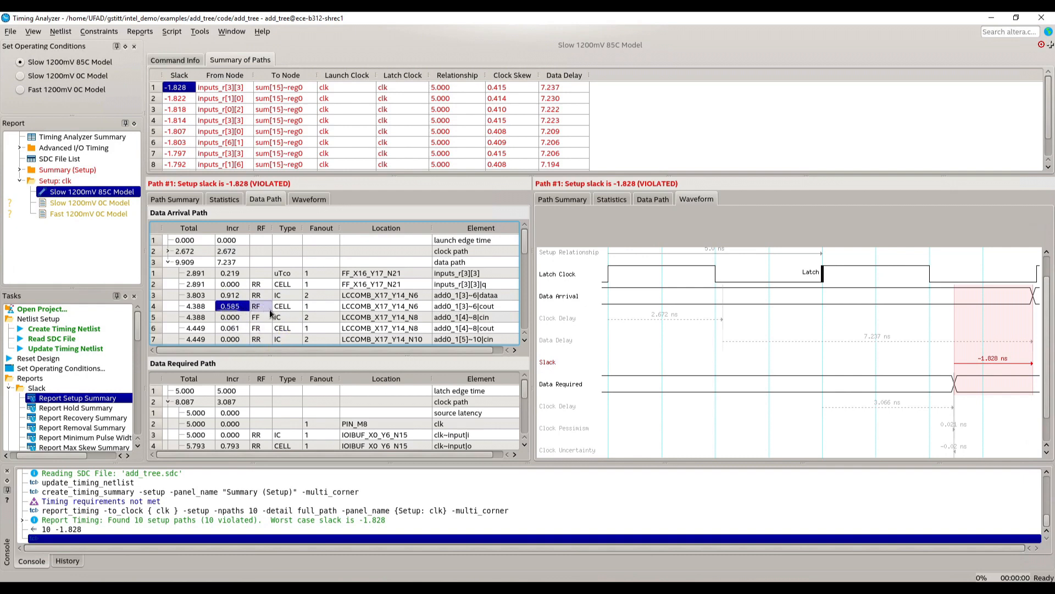
left_click(283, 328)
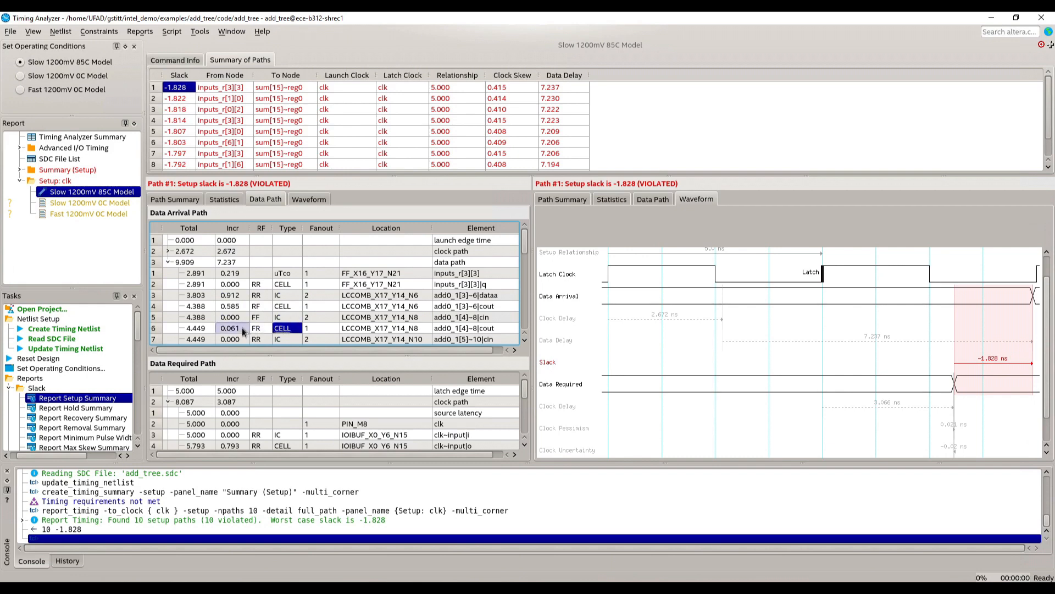
scroll(242, 327, "down", 1)
scroll(241, 321, "down", 1)
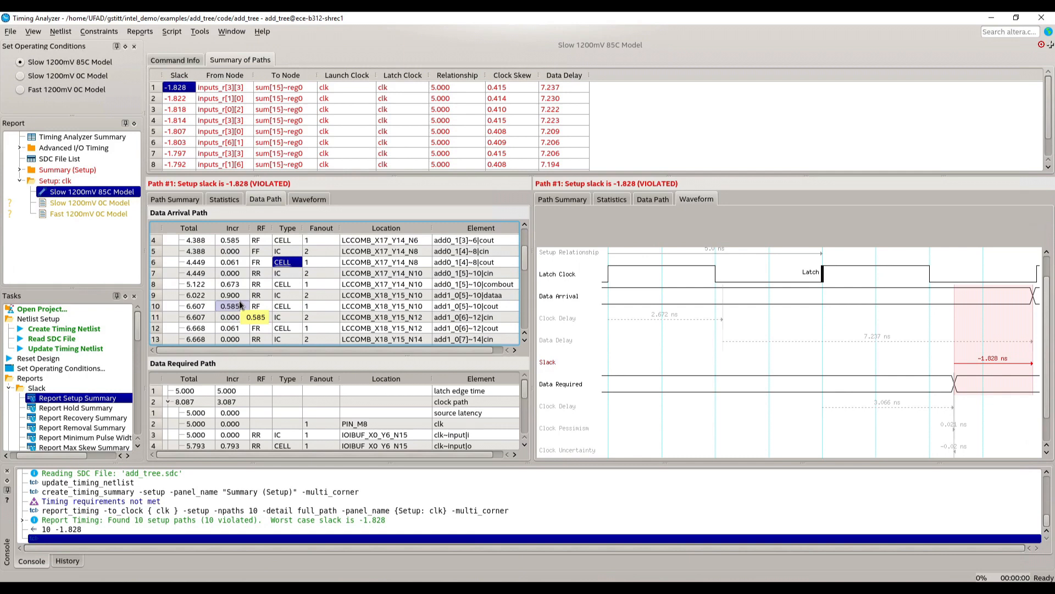
- Locate the path with the worst slack in the Technology Map Viewer
right_click(185, 90)
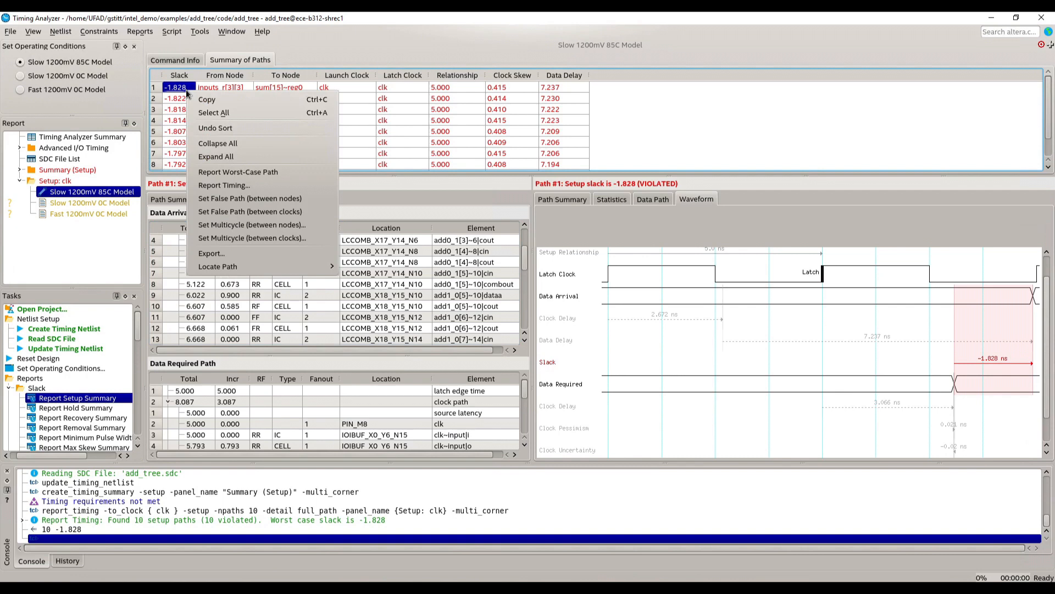
mouse_move(279, 270)
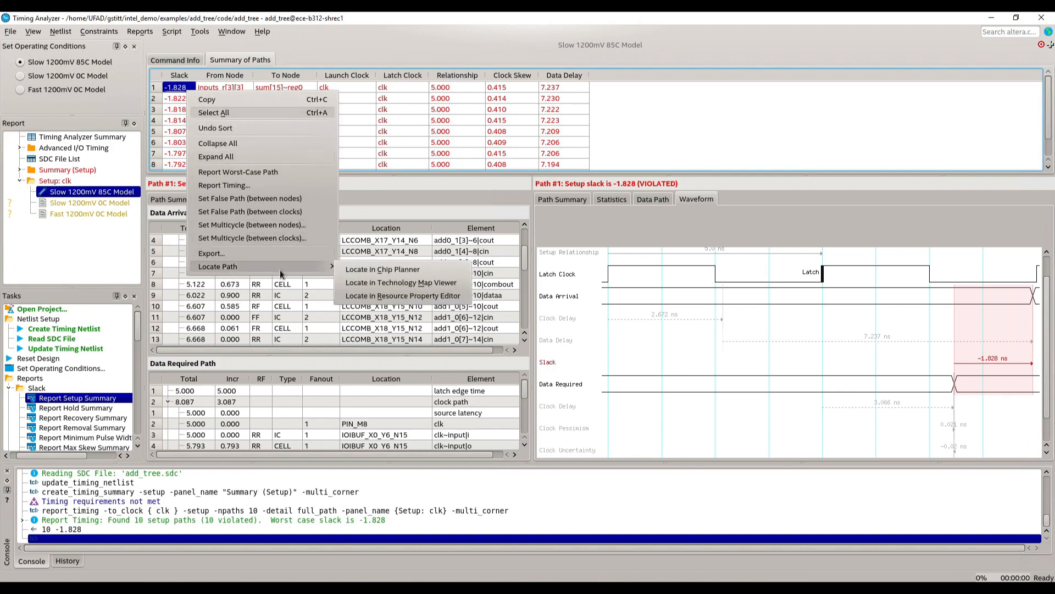
left_click(379, 282)
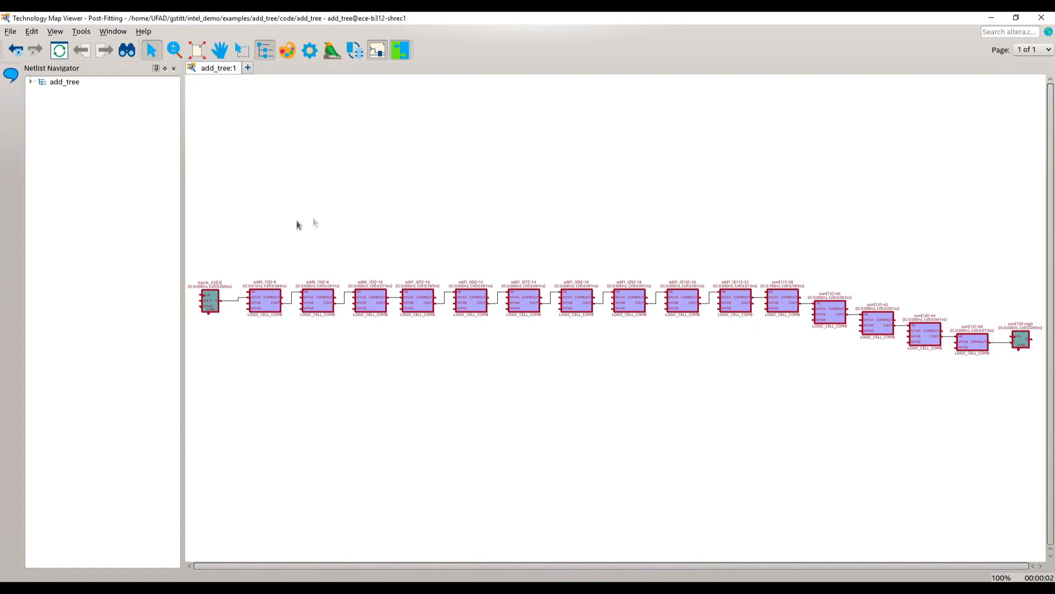
- Zoom in on the path's first cells and follow it from inputs_r[3][3] through the add0_1 cells towards the sum cells
left_click_drag(196, 246, 408, 352)
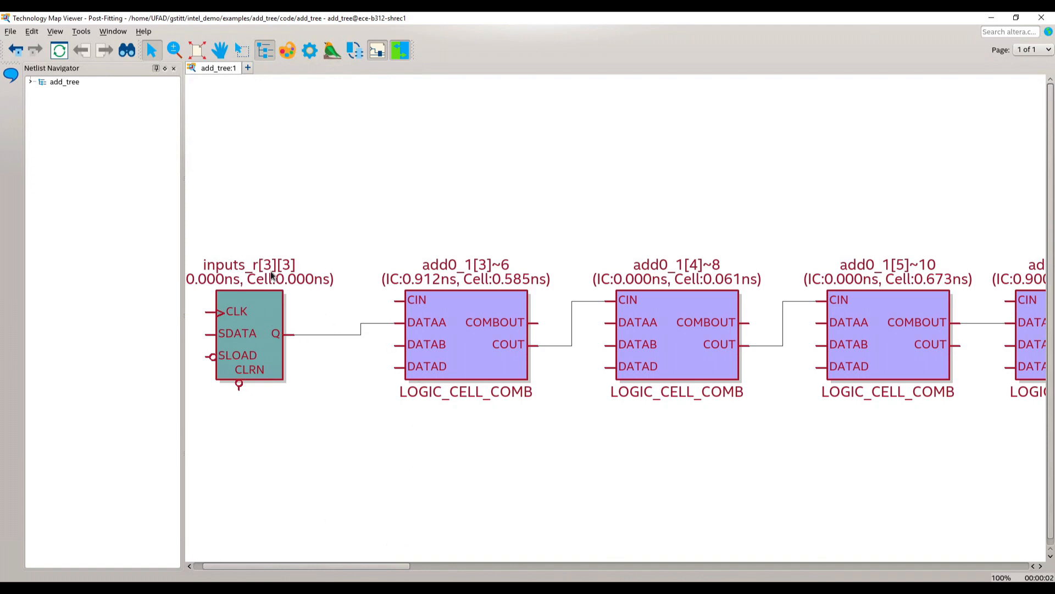
left_click_drag(316, 566, 327, 566)
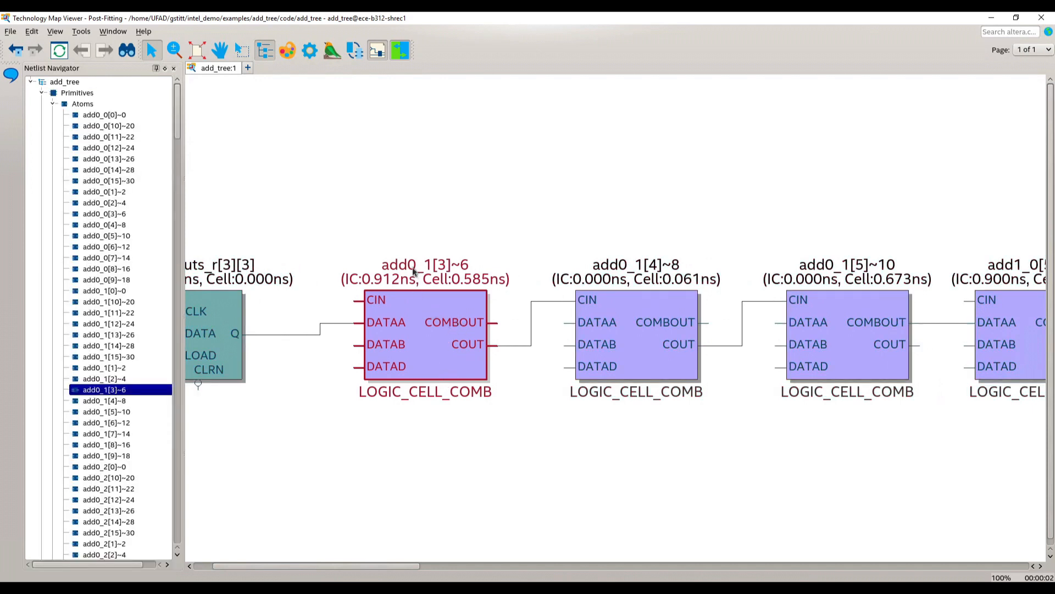
left_click(608, 347)
left_click(842, 347)
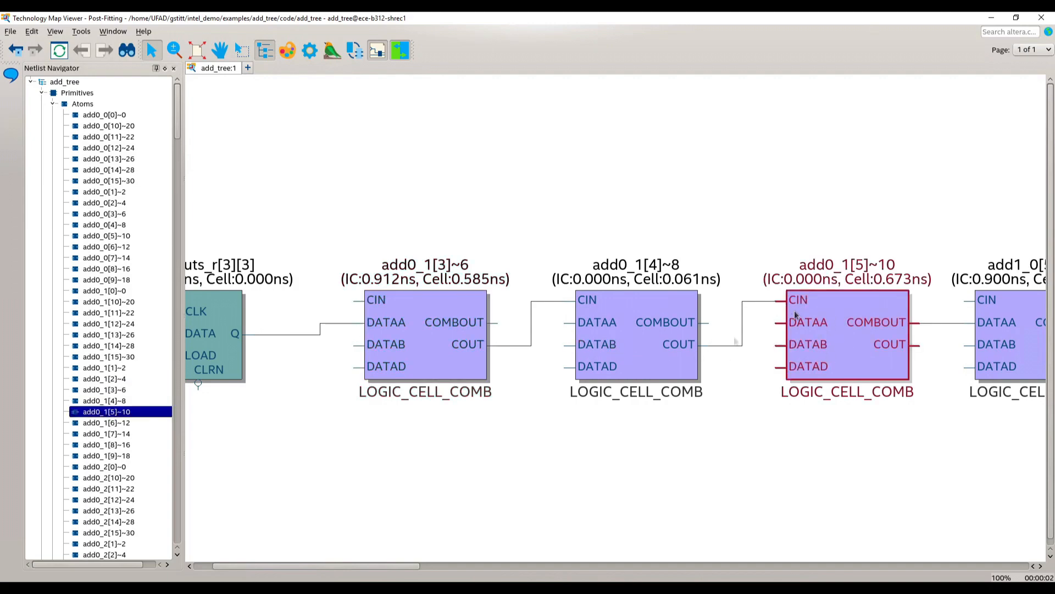
left_click_drag(402, 565, 961, 565)
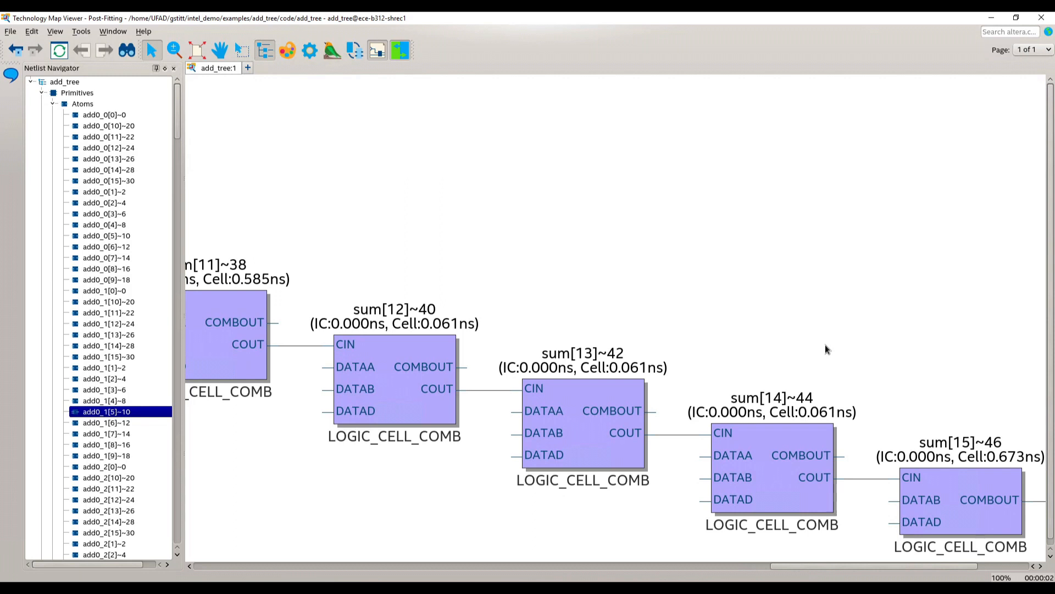
- Return to the add0_1[3]~6 cell and trace the path through add0_1[5]~10 to the sum[15]~reg0 register
left_click_drag(799, 566, 338, 563)
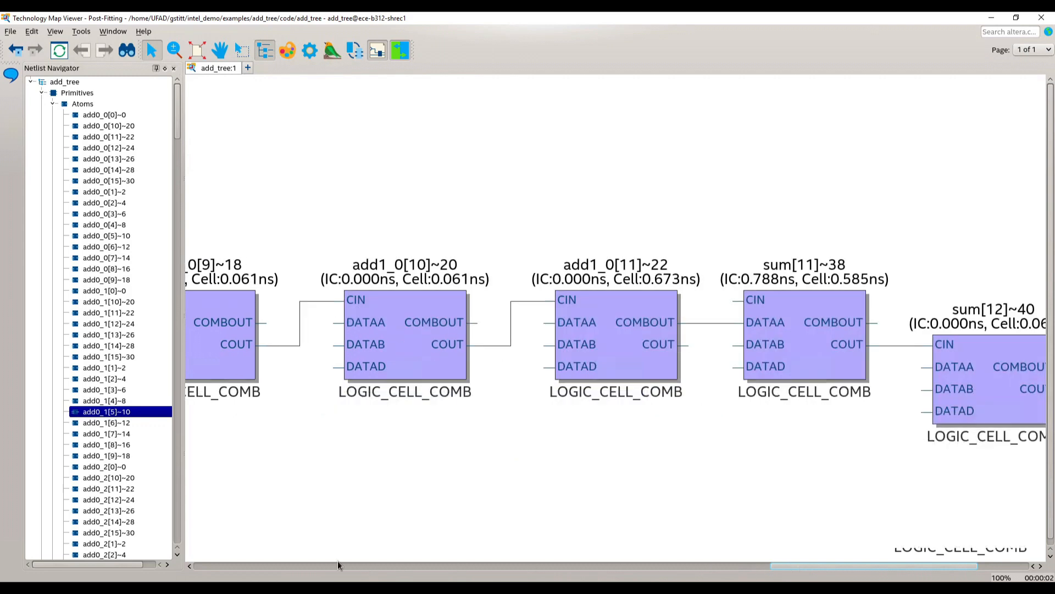
left_click(454, 361)
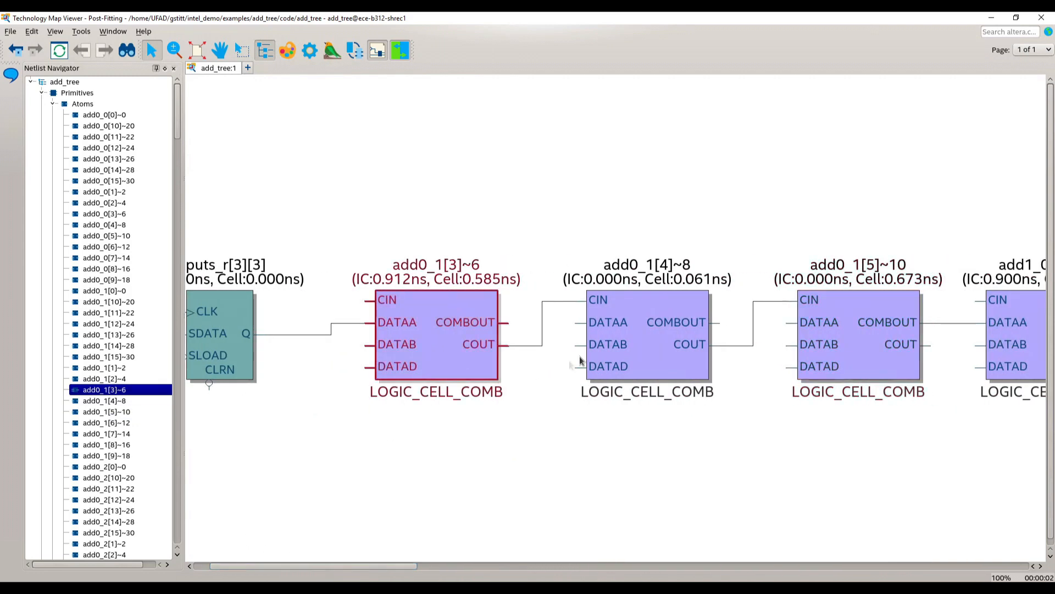
left_click(631, 331)
left_click(840, 327)
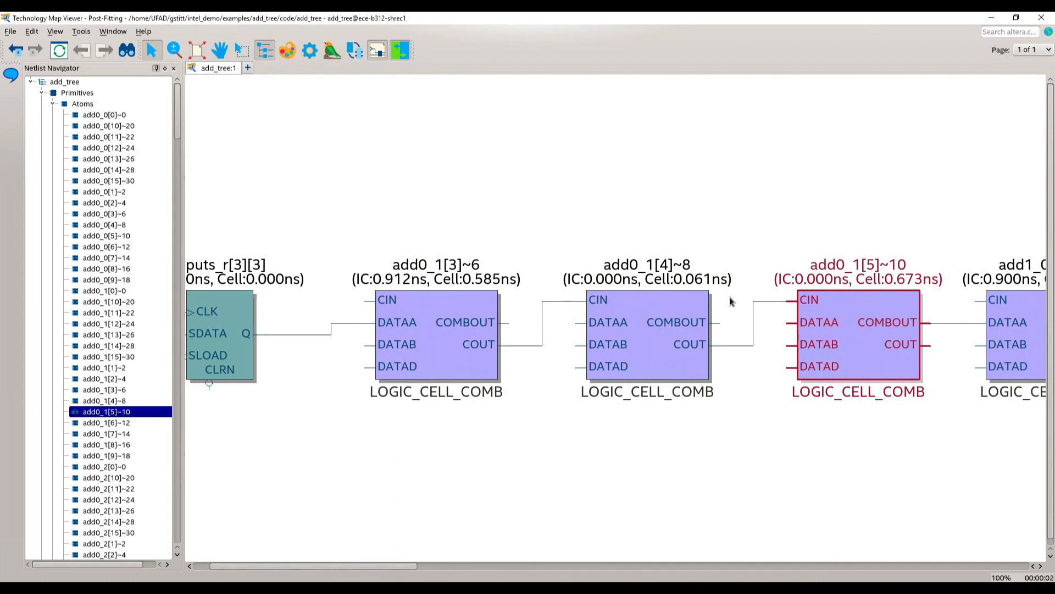
left_click_drag(384, 565, 1045, 548)
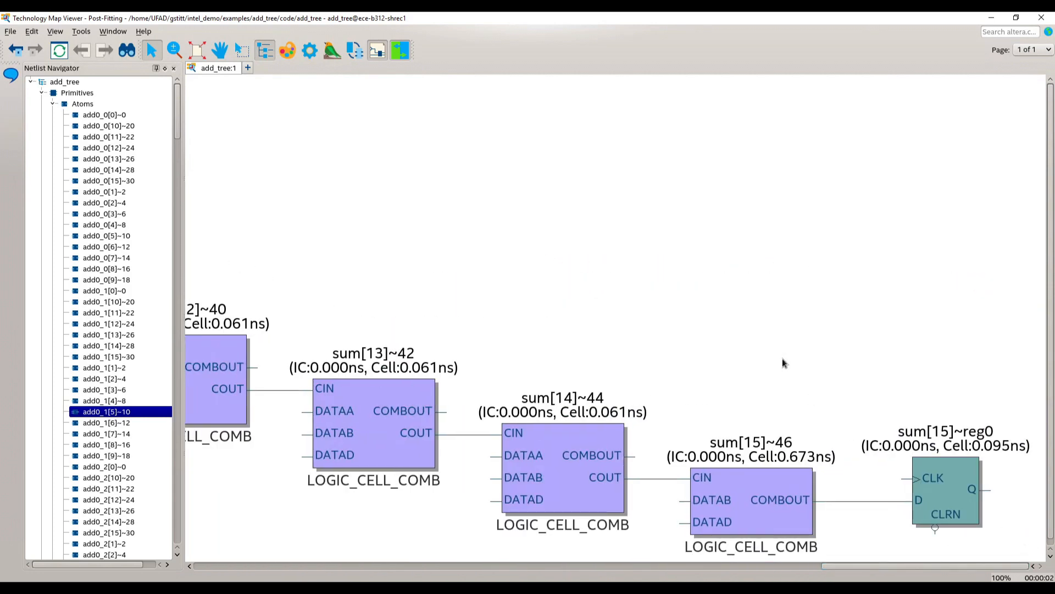